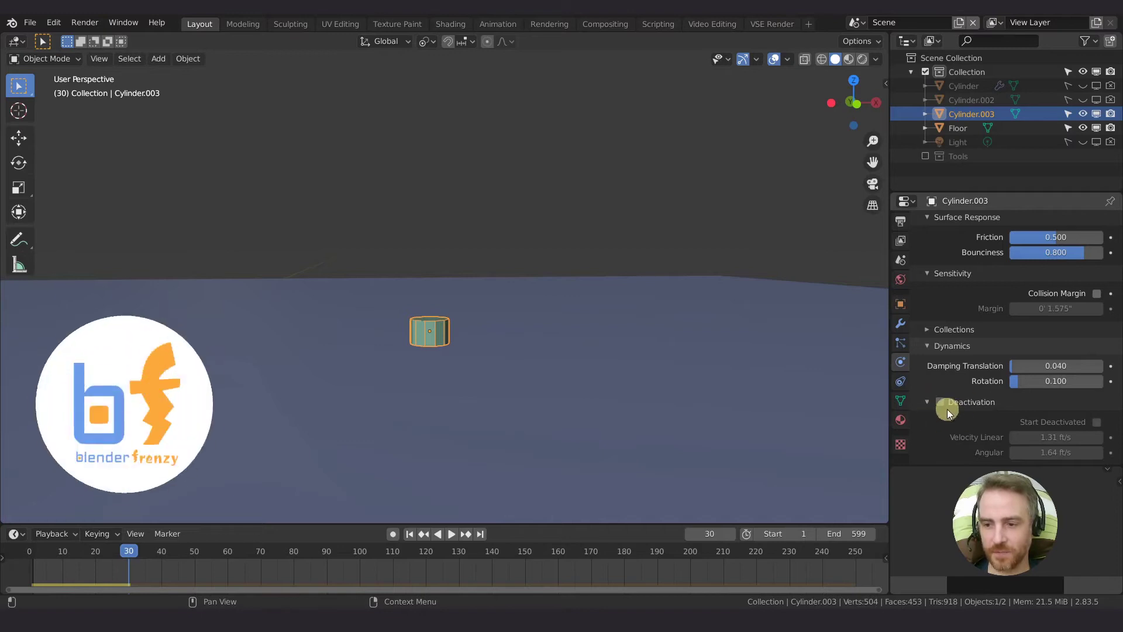
Enable Deactivation with Start Deactivated for the cylinder's rigid body, with the timeline at frame 1
click(940, 401)
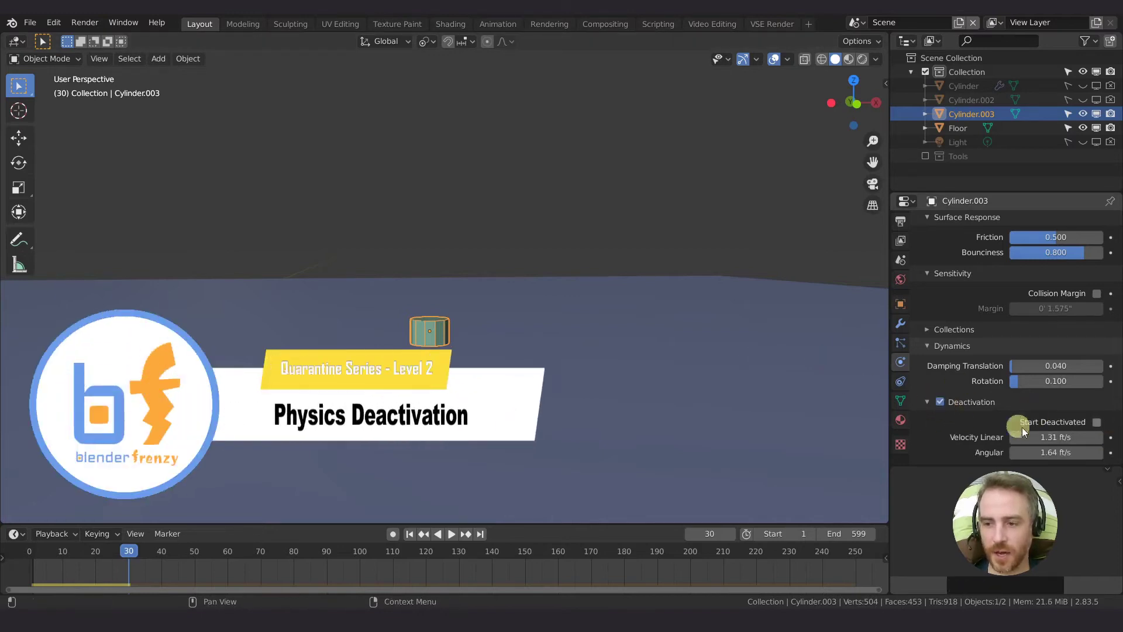
key(shift+Left)
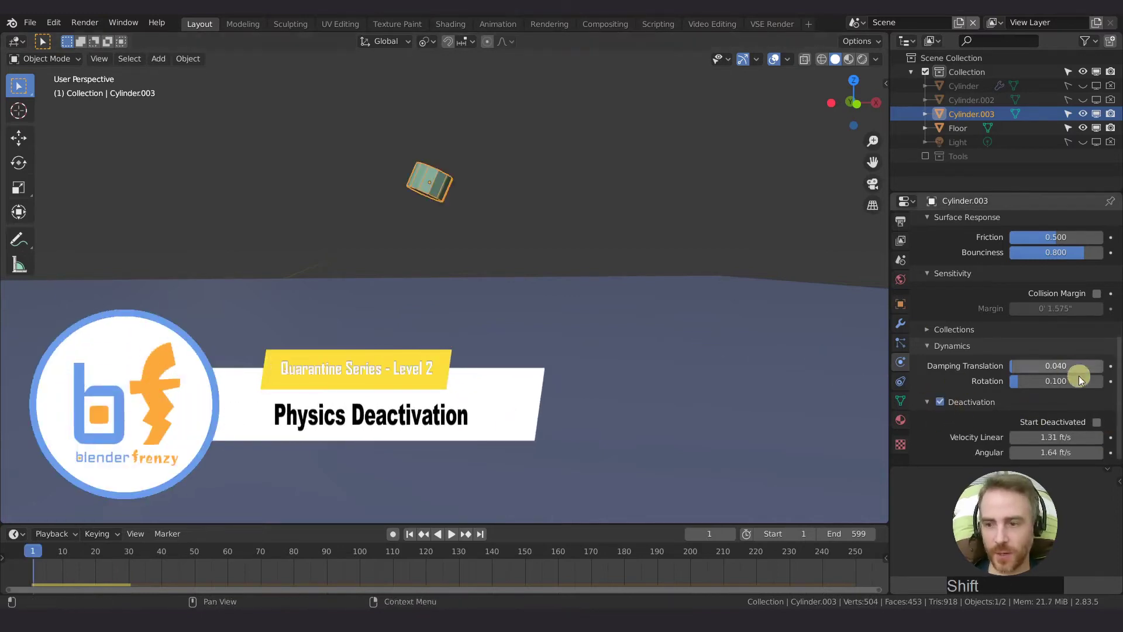
click(1096, 422)
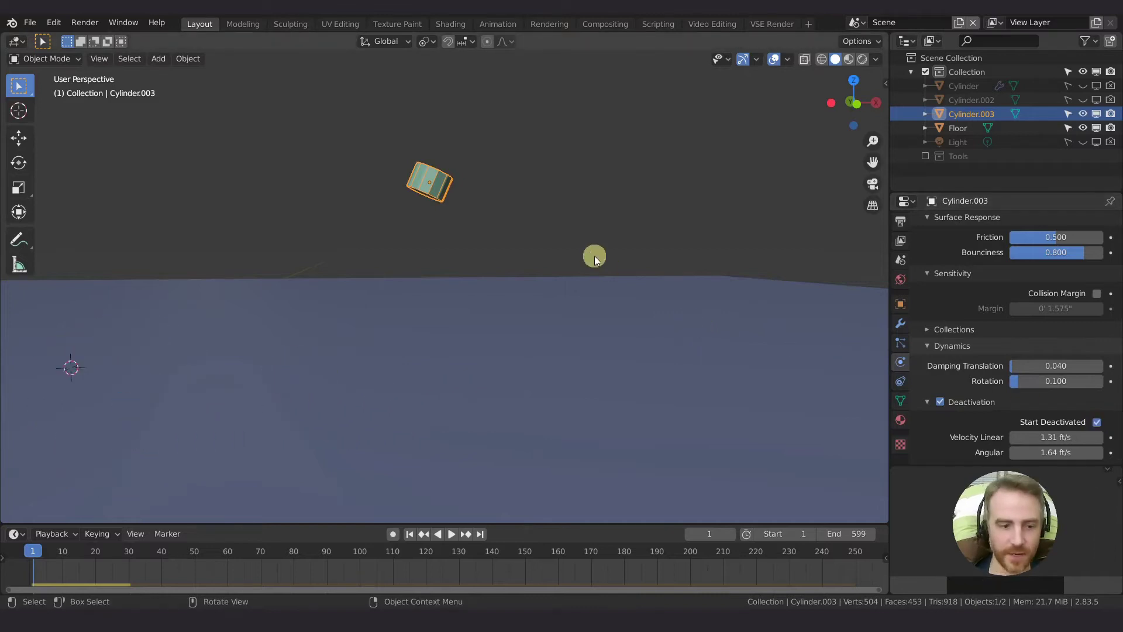
Play the simulation from frame 1 to check how the initially deactivated cylinder behaves above the floor
key(space)
middle_drag(517, 184, 515, 237)
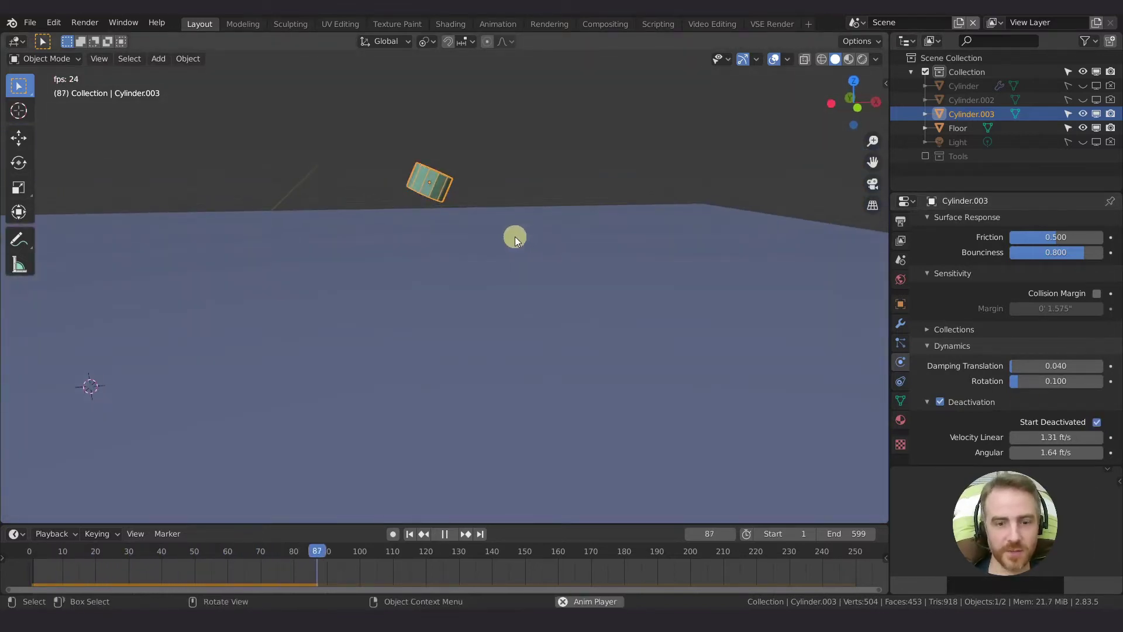
key(space)
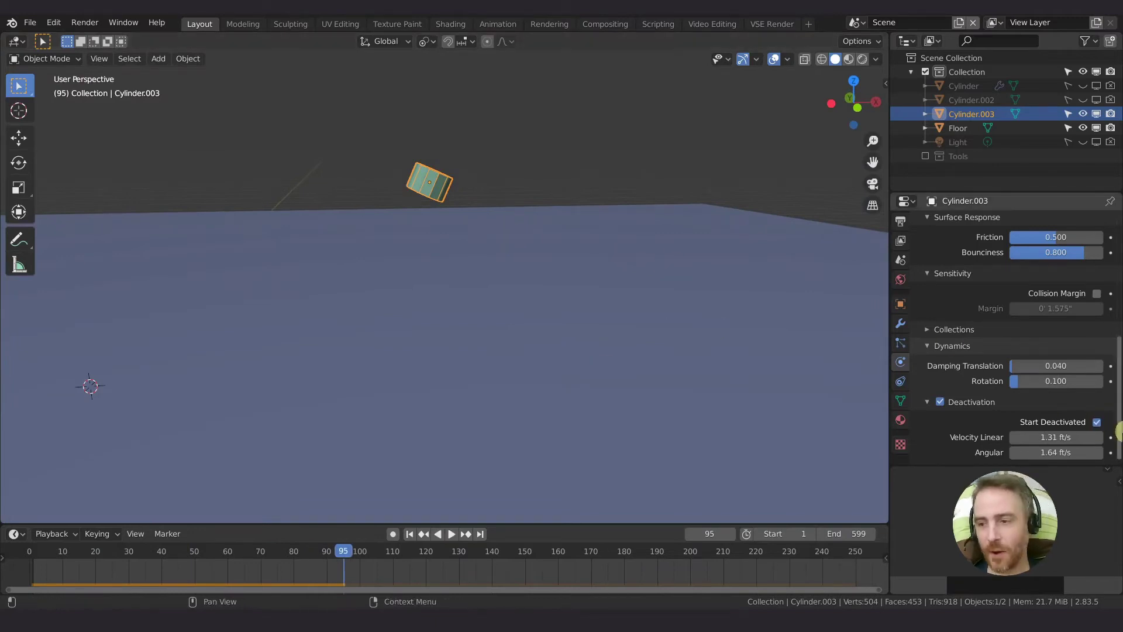
Try to keyframe the cylinder's Start Deactivated option and insert a keyframe on Deactivation at frame 95
click(1095, 425)
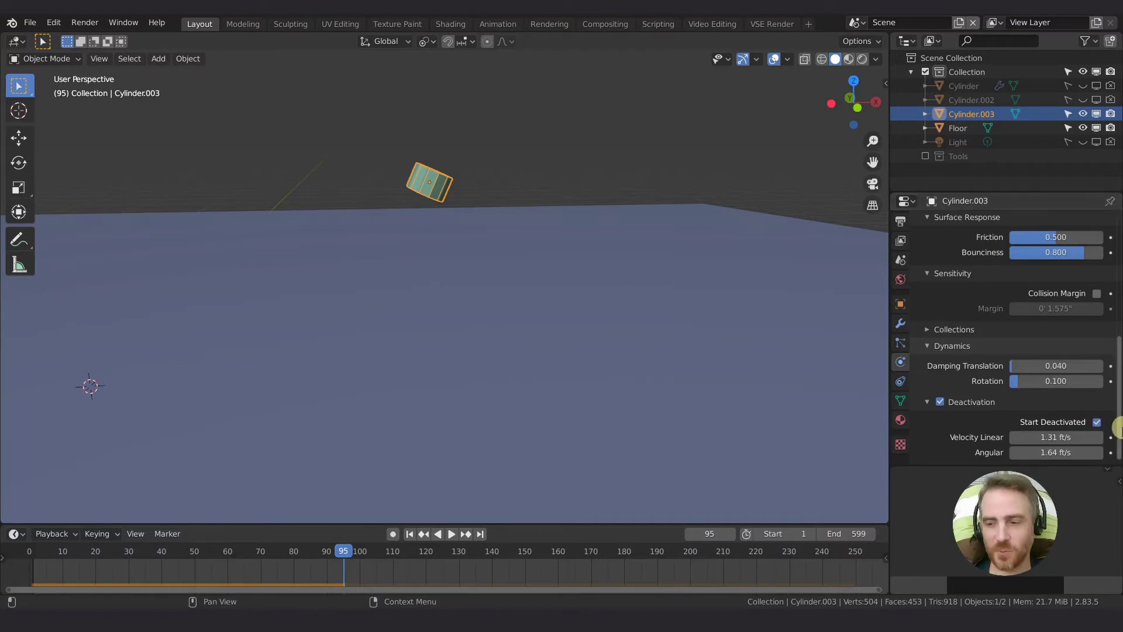
click(1096, 423)
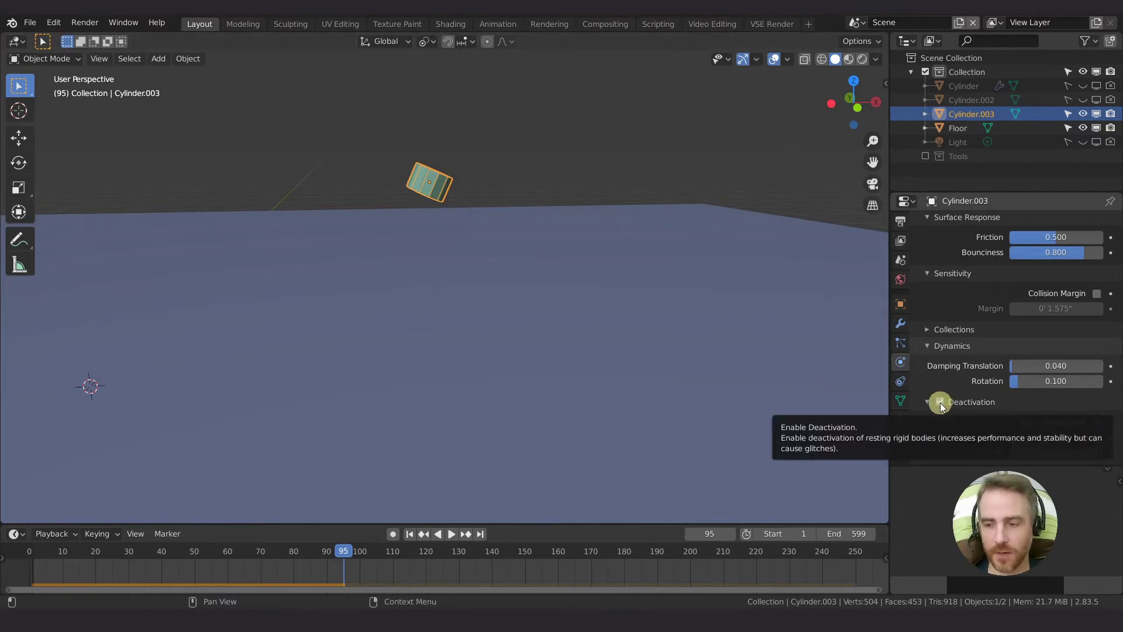
key(i)
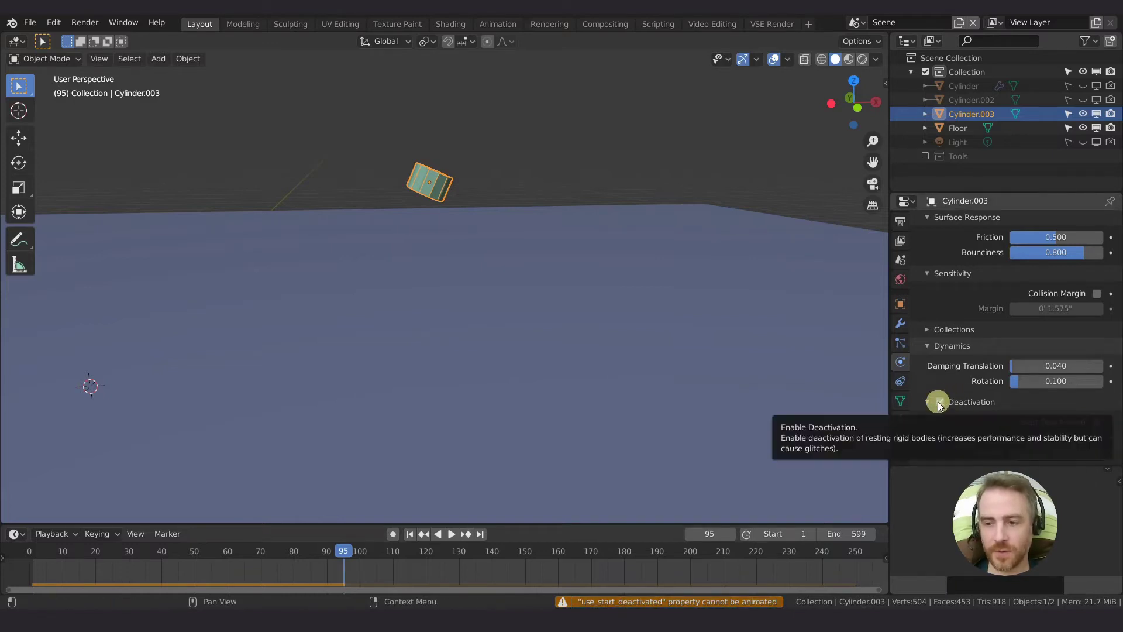
key(i)
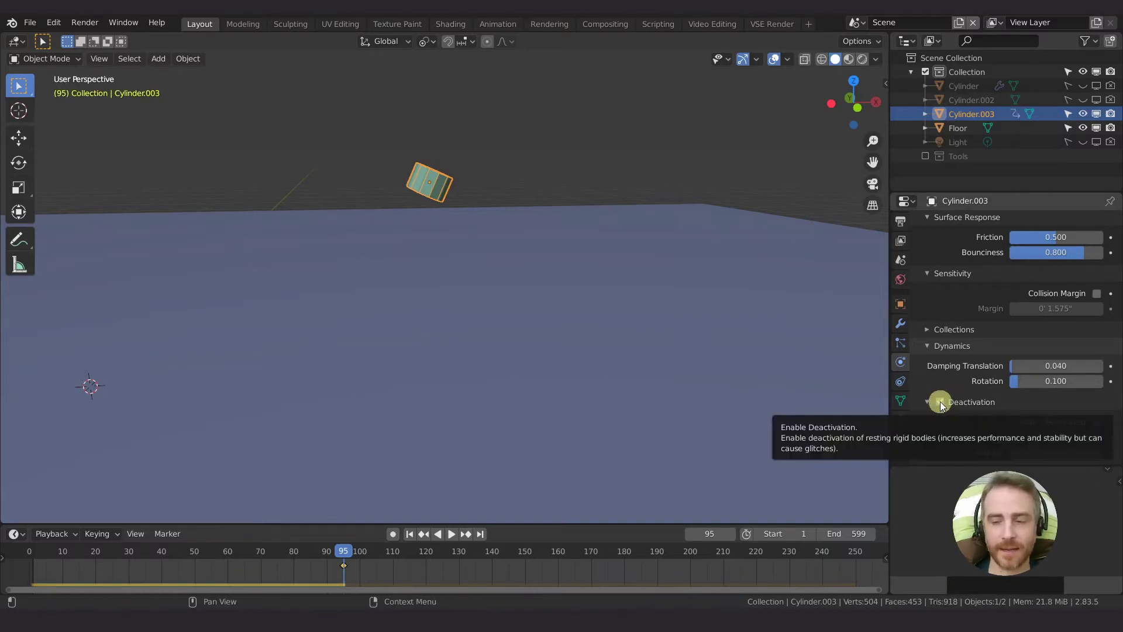
Toggle the cylinder's Deactivation at frame 95, leave it off and clear its keyframes
click(940, 401)
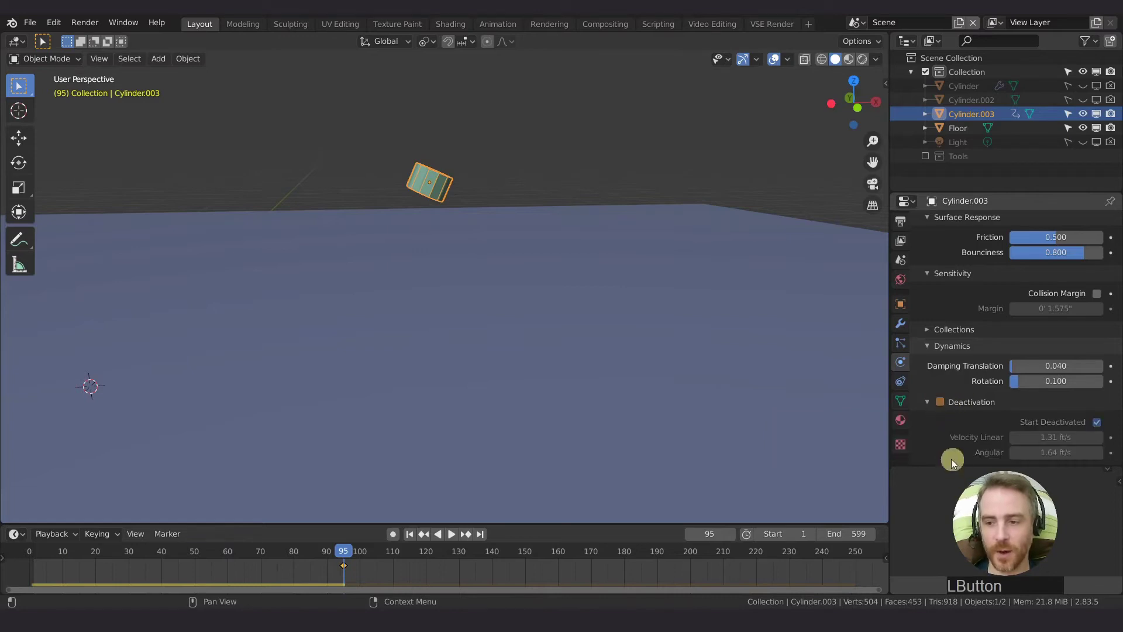
click(938, 403)
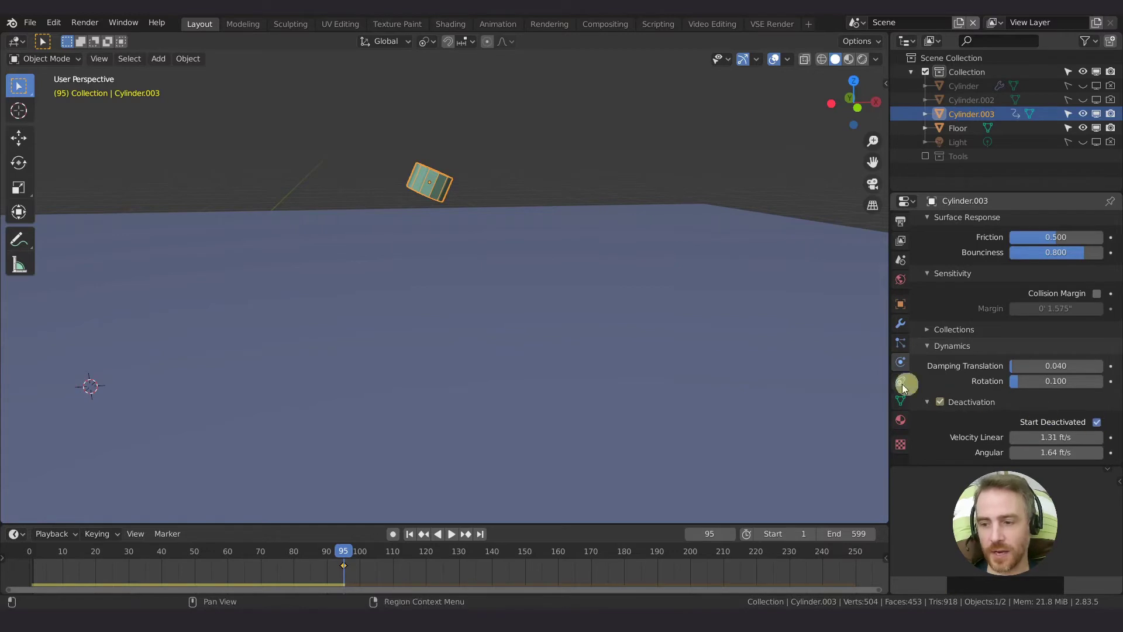
click(939, 402)
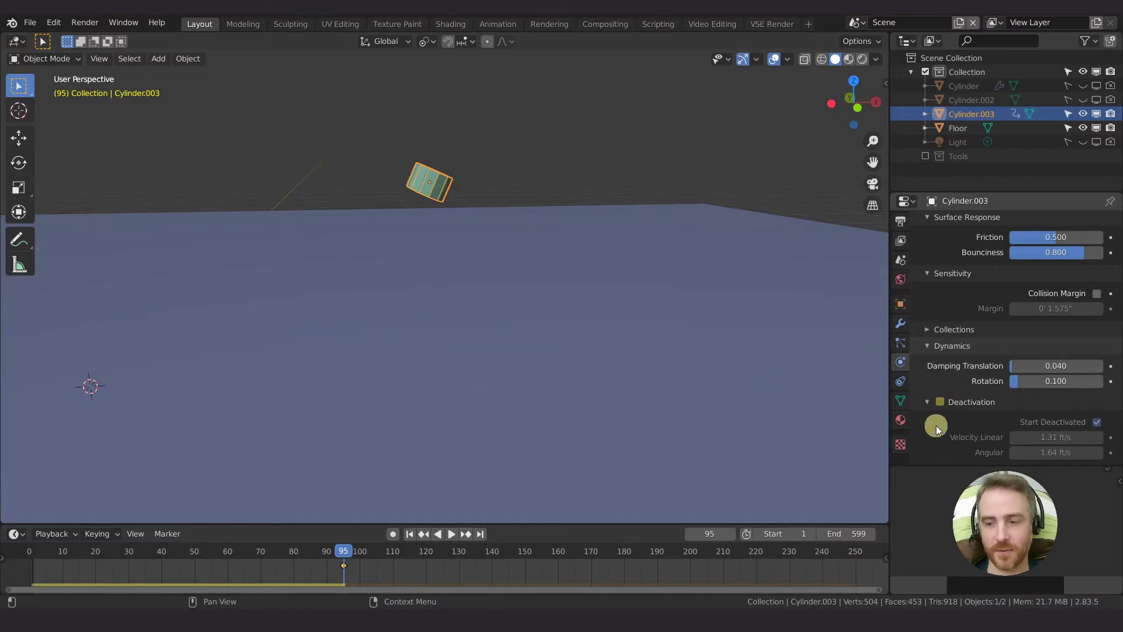
right_click(940, 402)
click(921, 421)
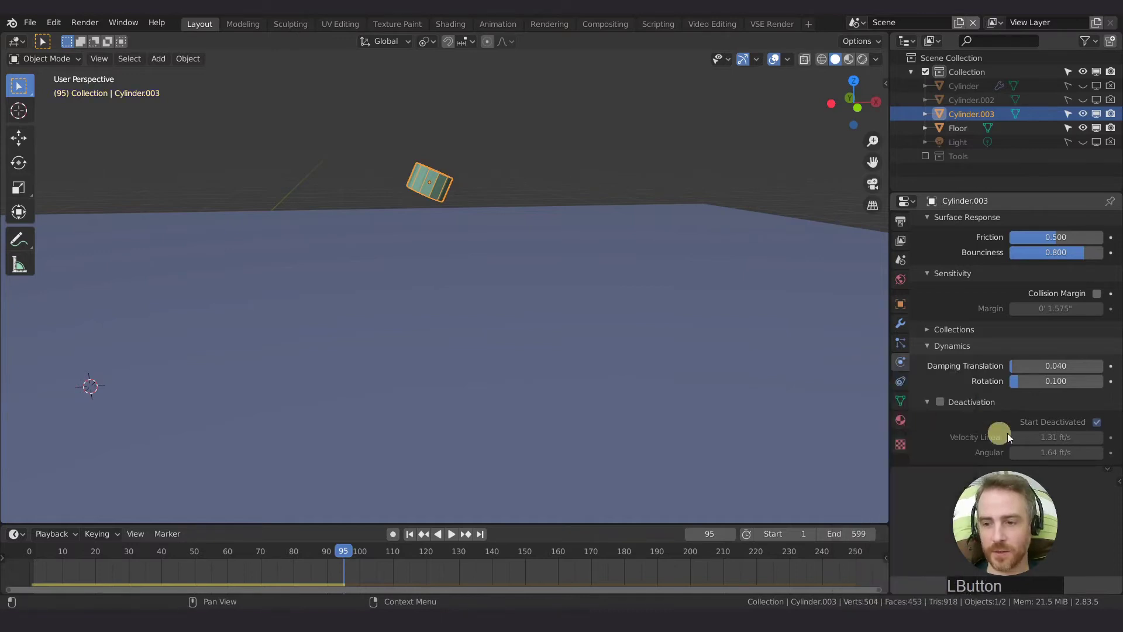
Turn off Deactivation for the cylinder and return to its rigid body mass and Dynamic settings
scroll(1070, 363, up, 8)
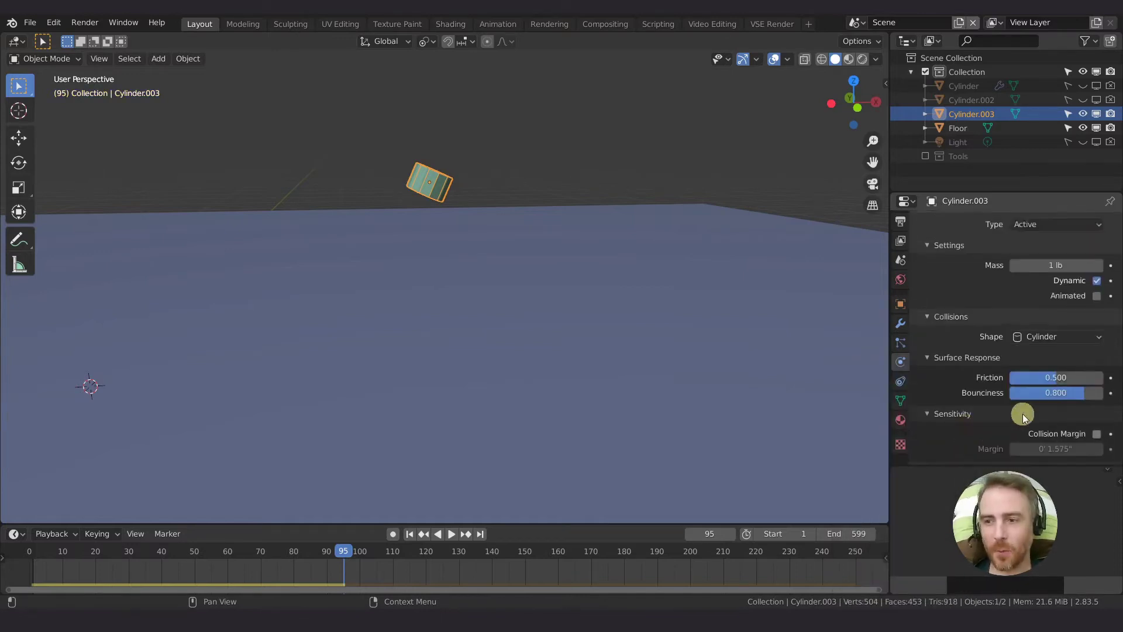
scroll(974, 434, down, 10)
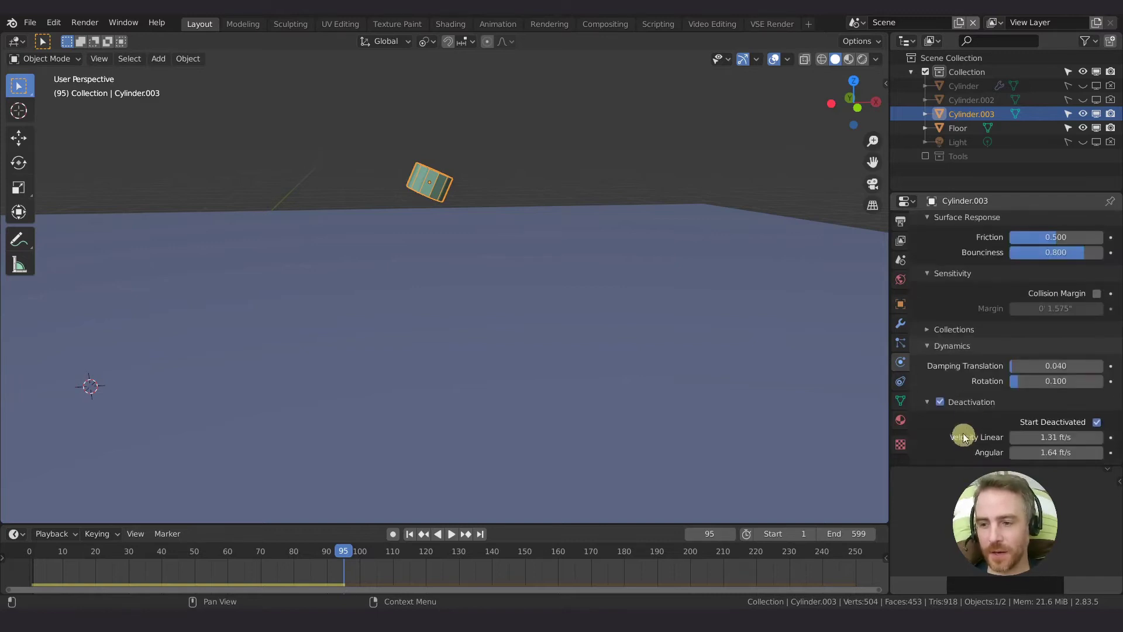
click(939, 403)
scroll(1017, 376, up, 10)
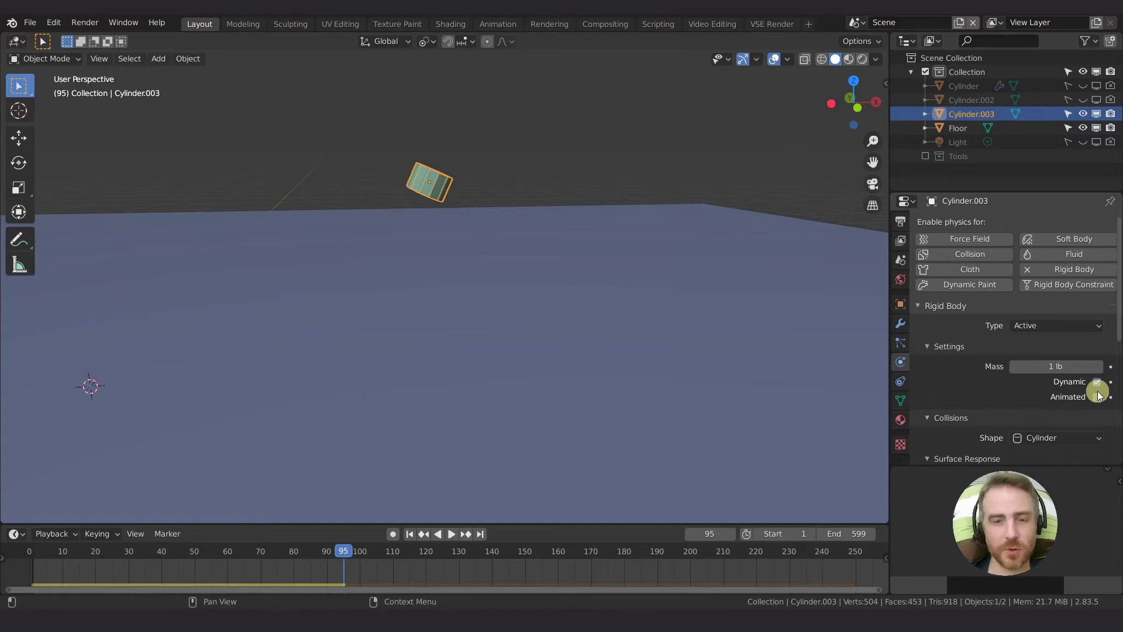
drag(1051, 366, 1029, 367)
scroll(439, 192, down, 5)
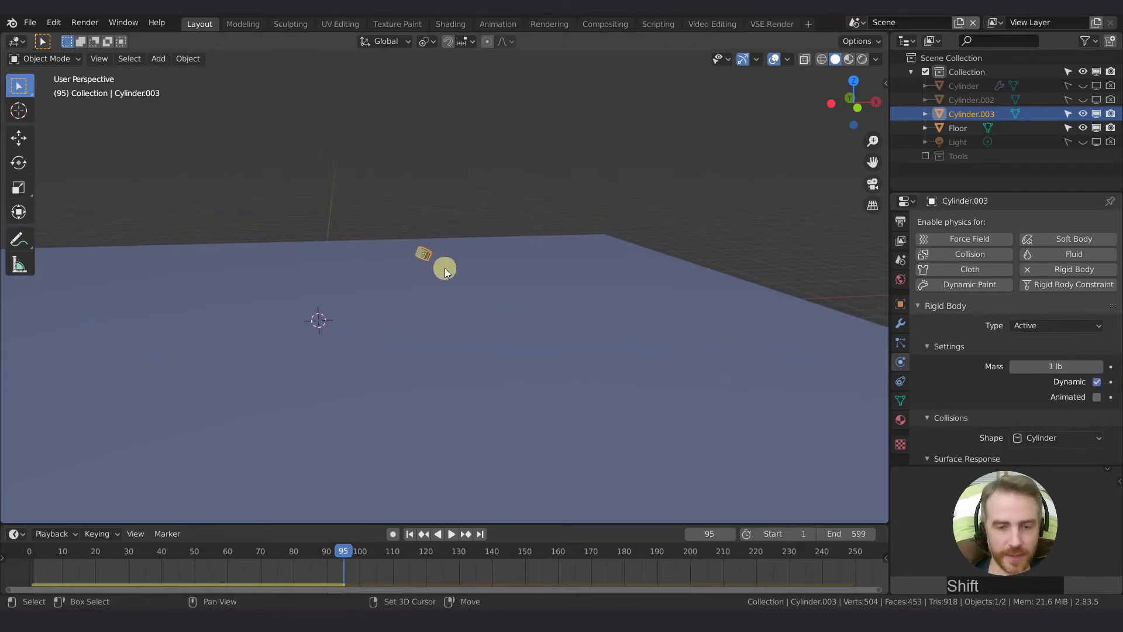
key(shift+d)
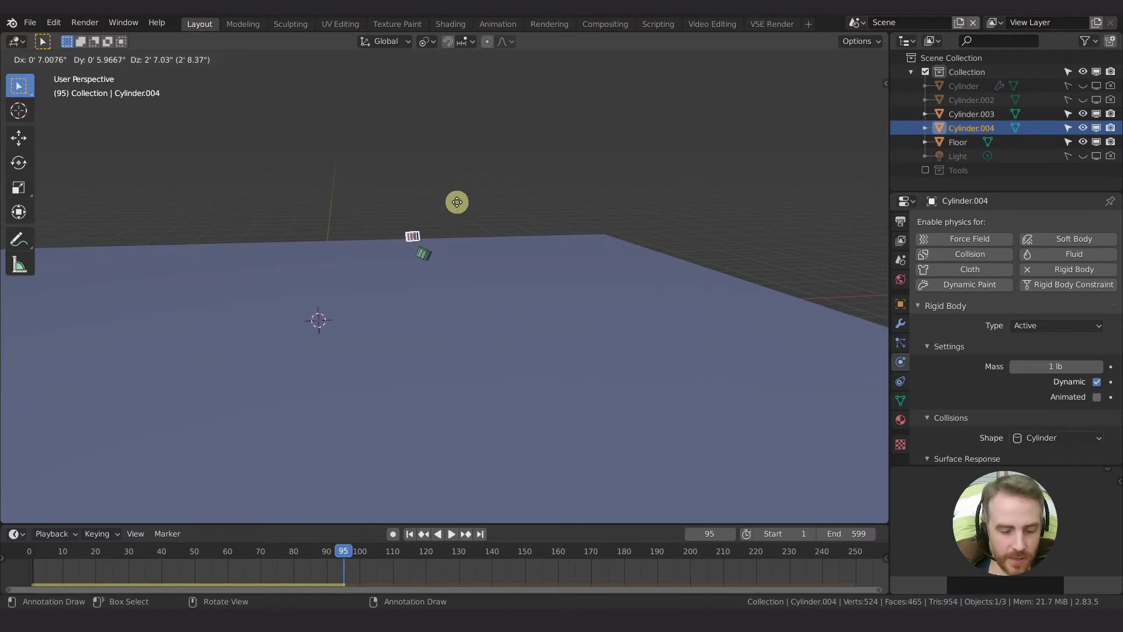
key(z)
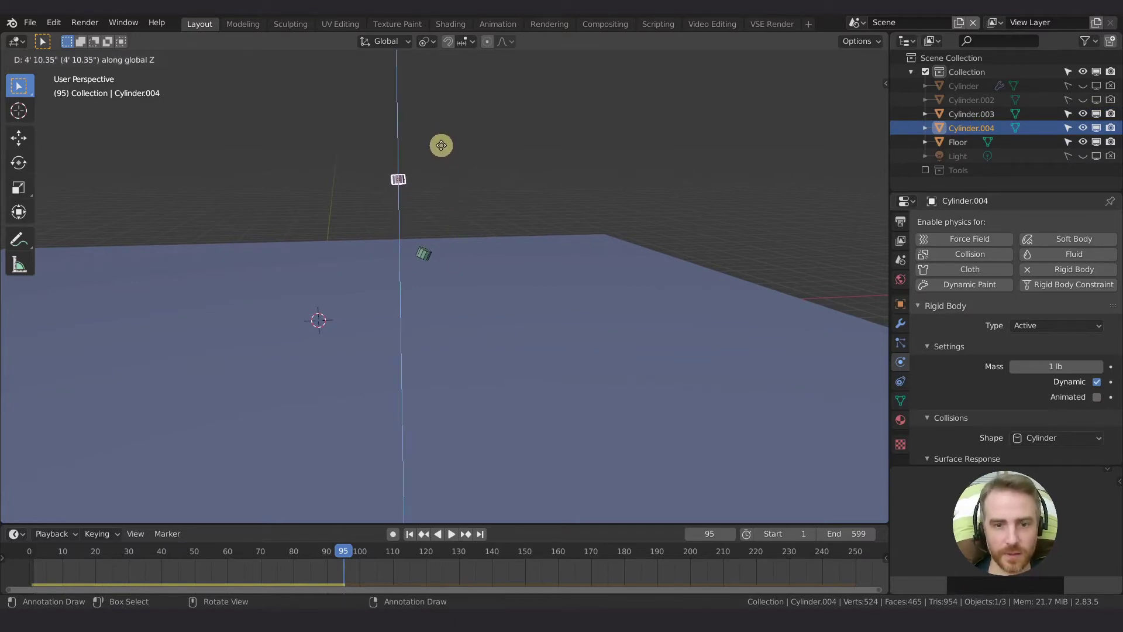
right_click(439, 170)
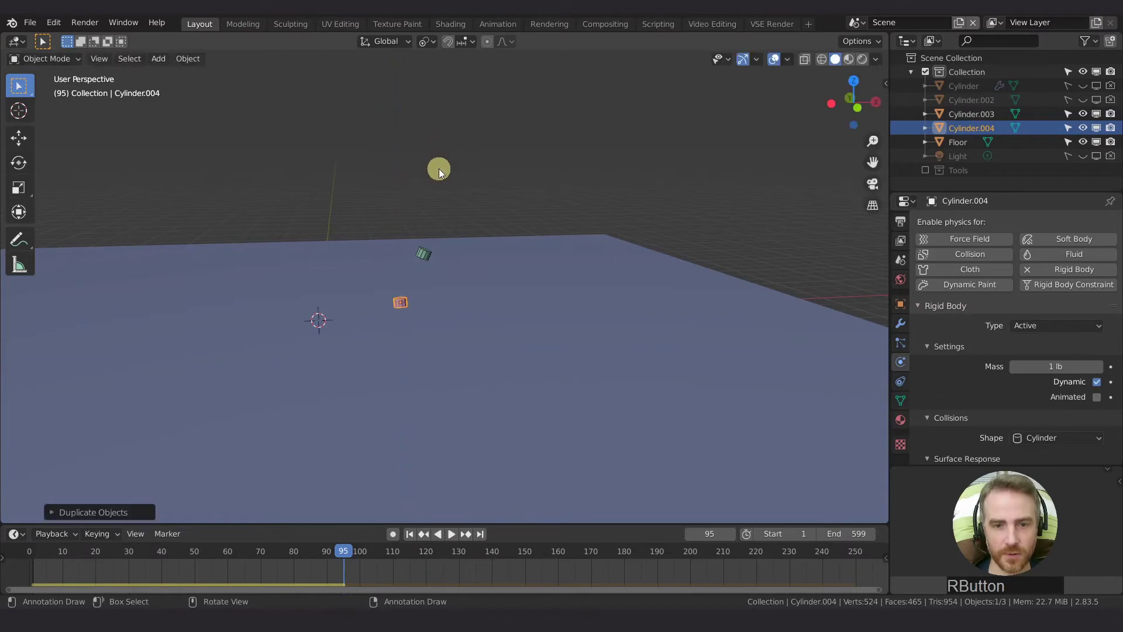
key(x)
click(455, 304)
Duplicate the original cylinder at frame 1 and place the copy straight above it along the Z axis
middle_drag(455, 305, 436, 266)
click(420, 251)
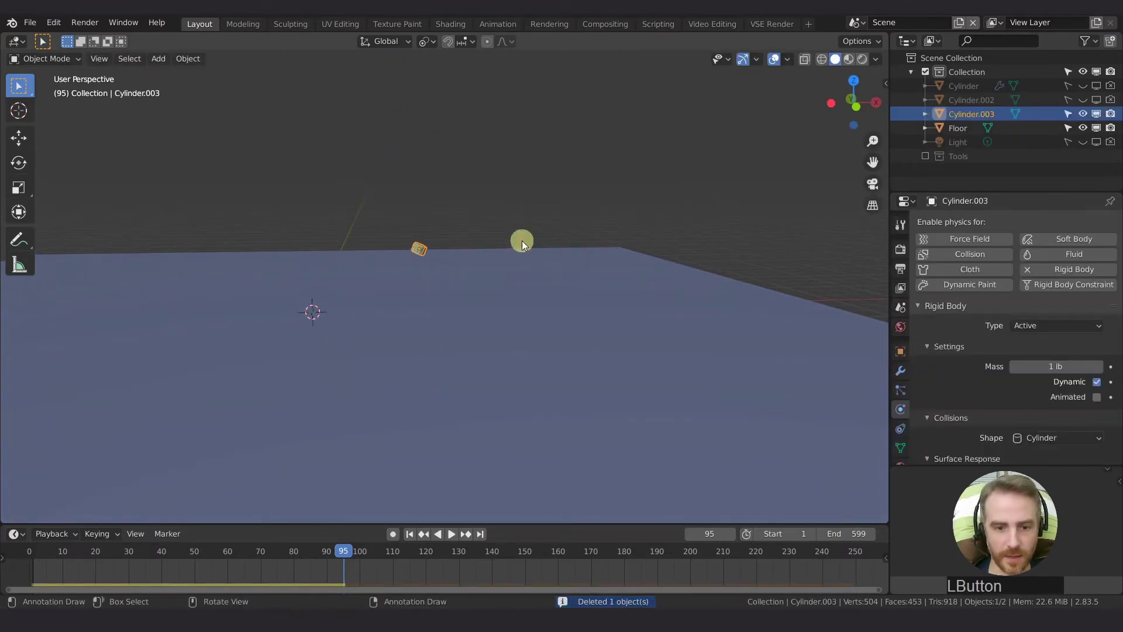
key(shift+Left)
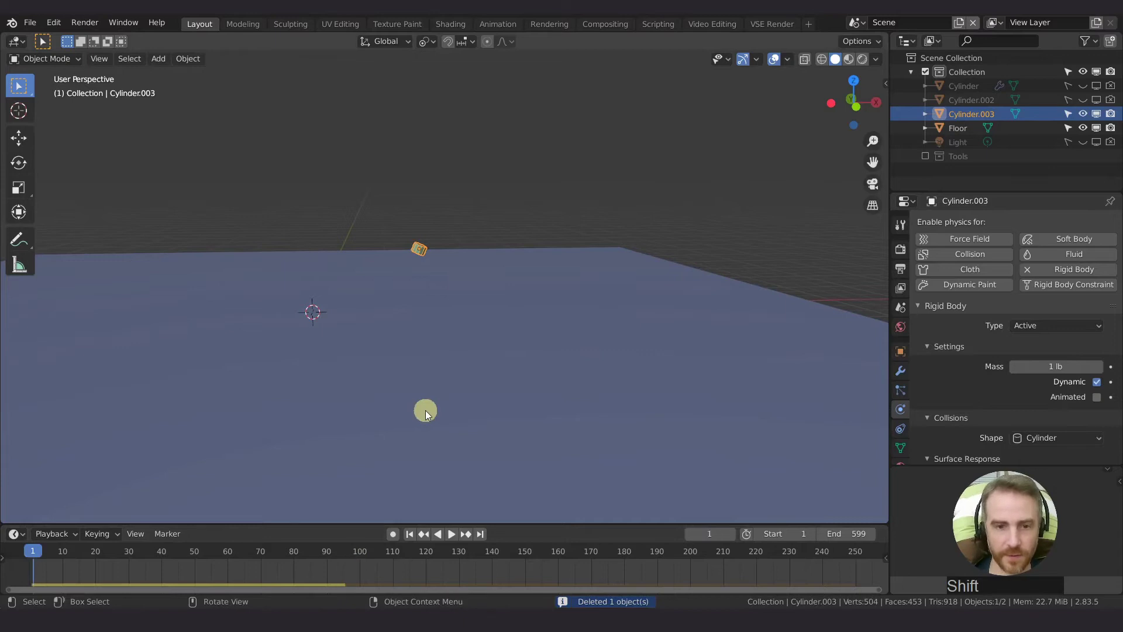
middle_drag(427, 375, 430, 272)
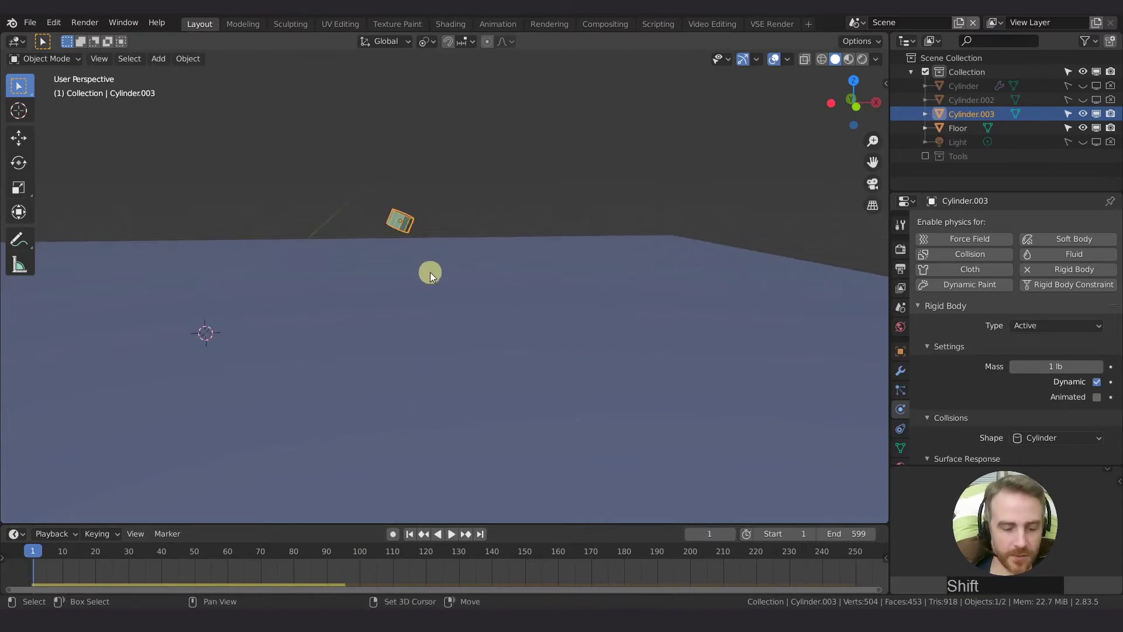
key(shift+d)
key(z)
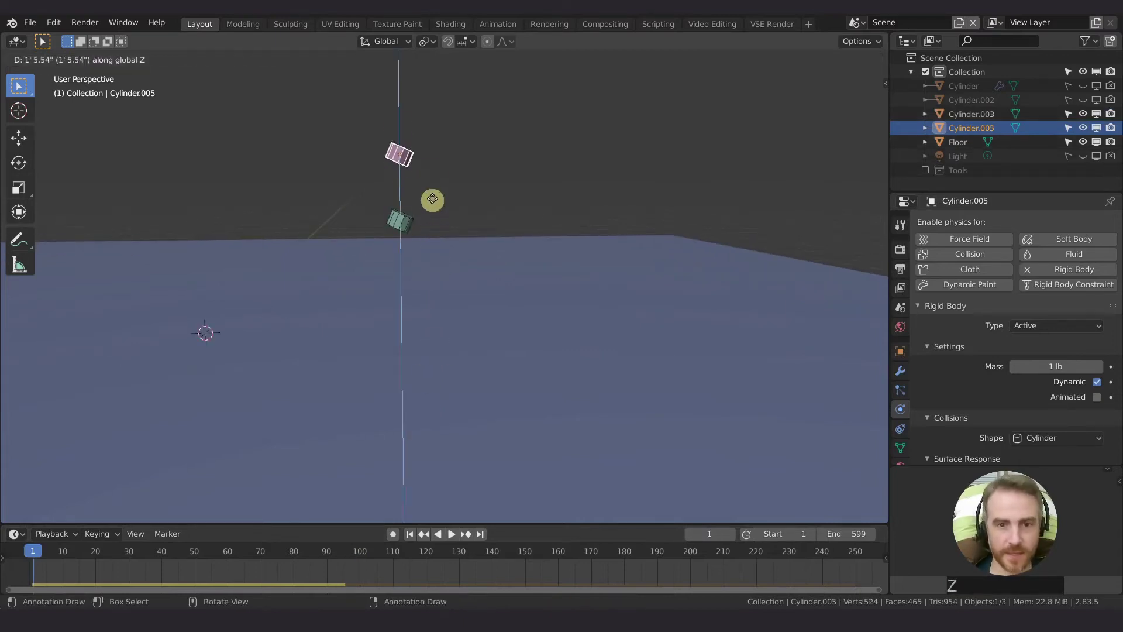
click(428, 126)
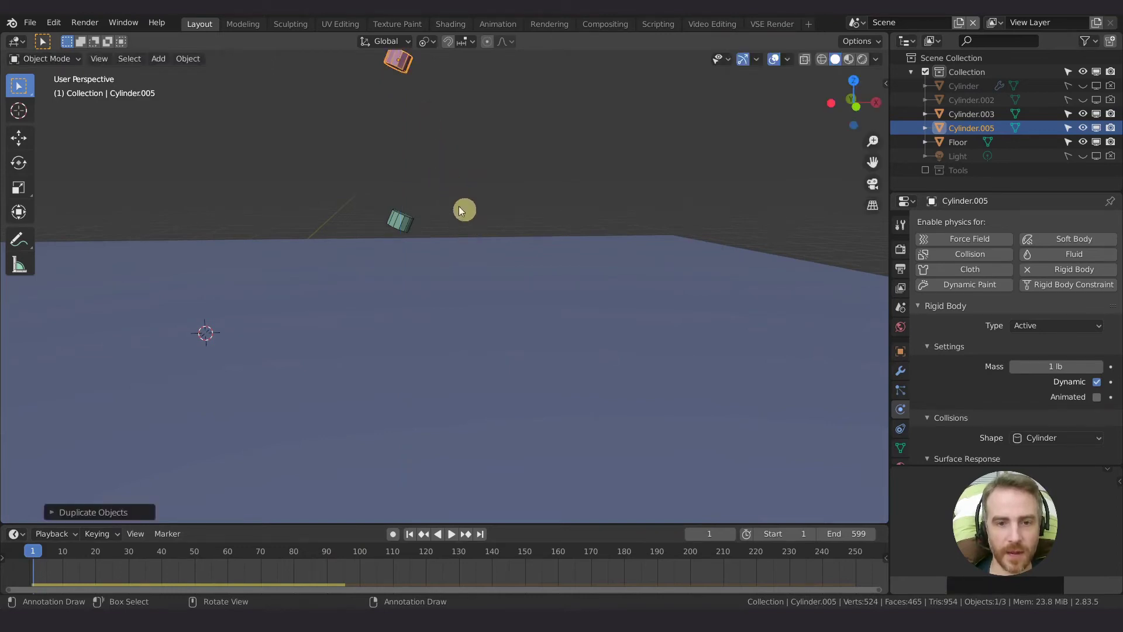
Preview both cylinders falling, rewind to frame 1 and disable Dynamic for the lower cylinder
key(space)
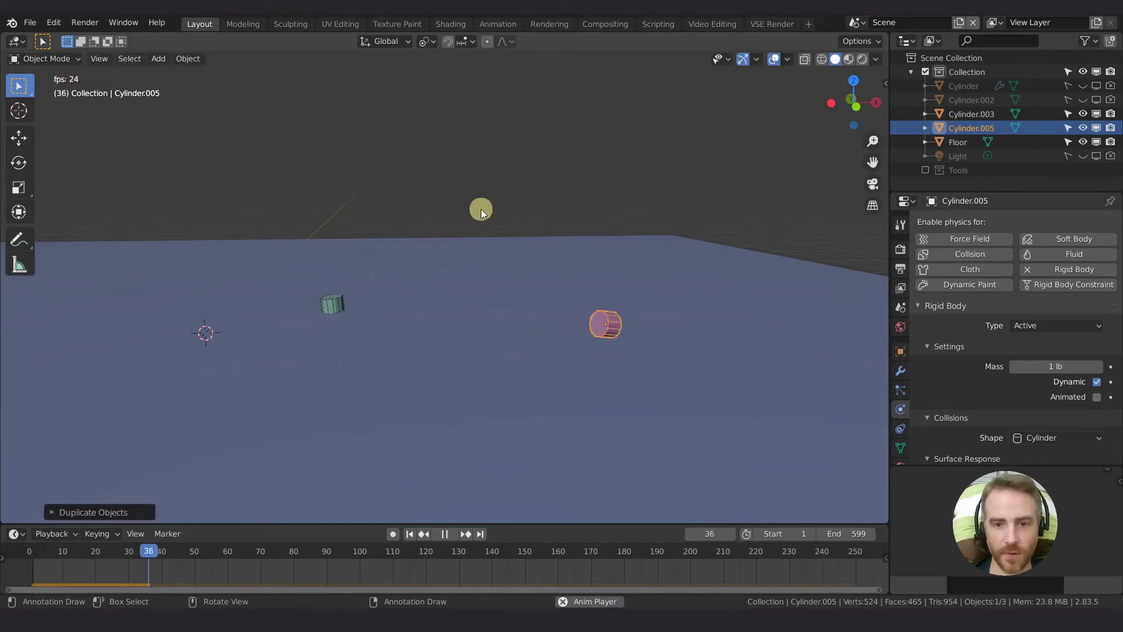
key(shift+Left)
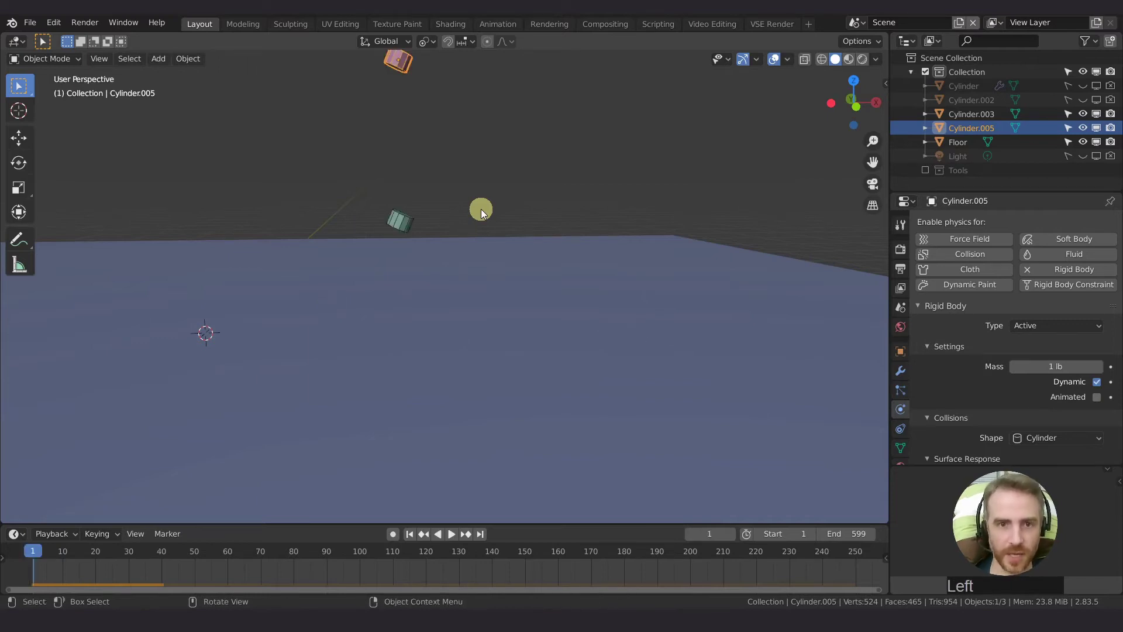
click(400, 227)
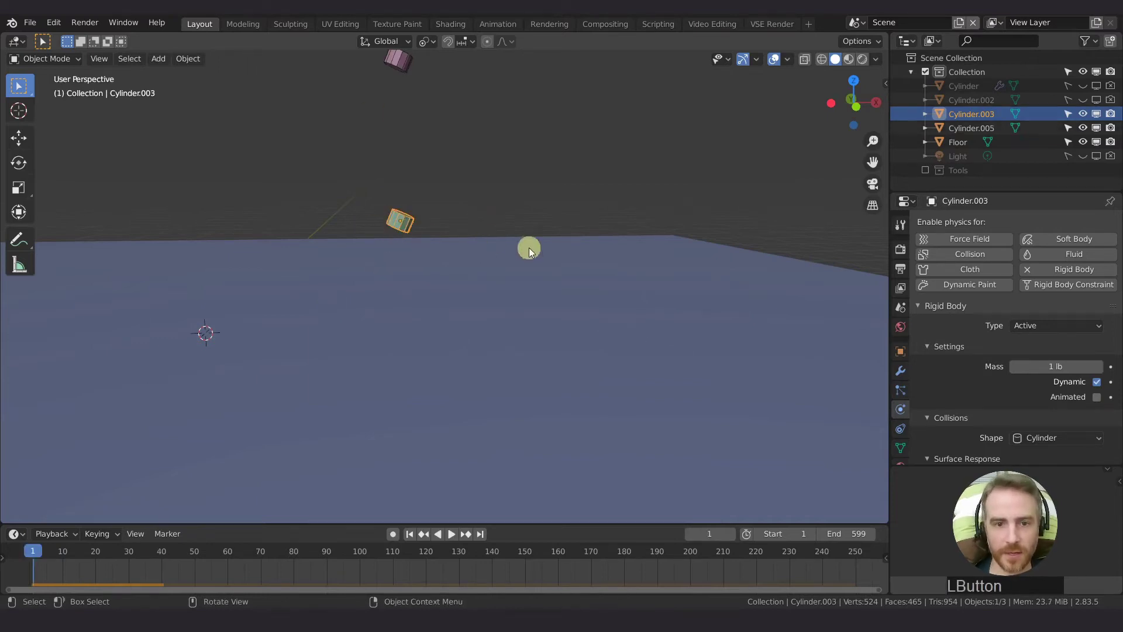
click(1098, 383)
Replay the simulation from frame 1 to check how the upper cylinder collides with the non-dynamic lower one
middle_drag(433, 236, 476, 250)
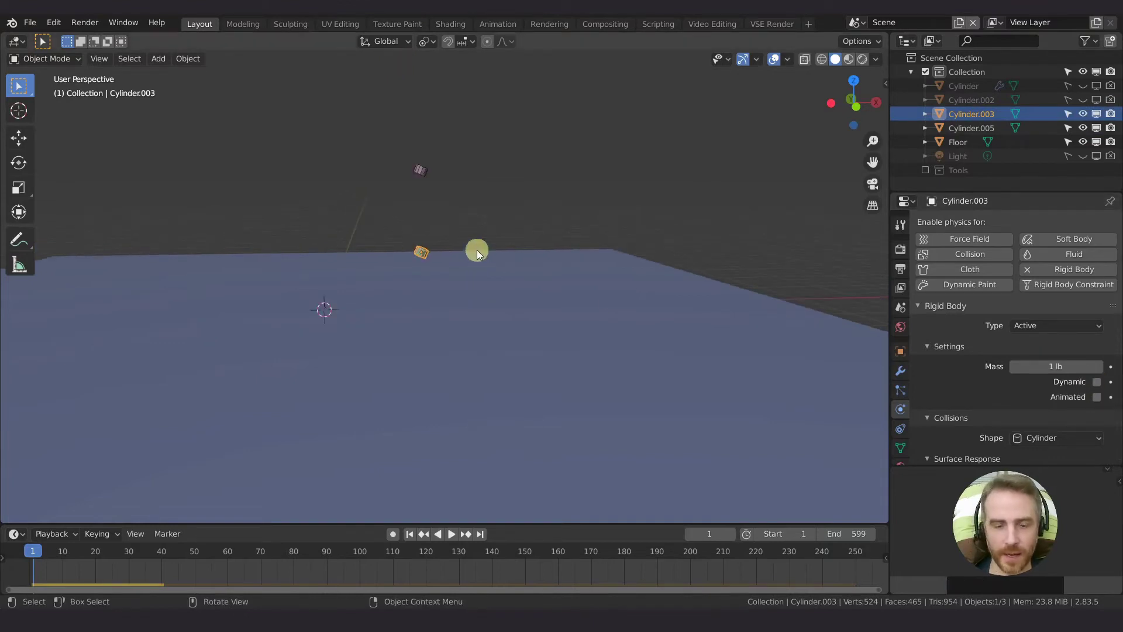
key(space)
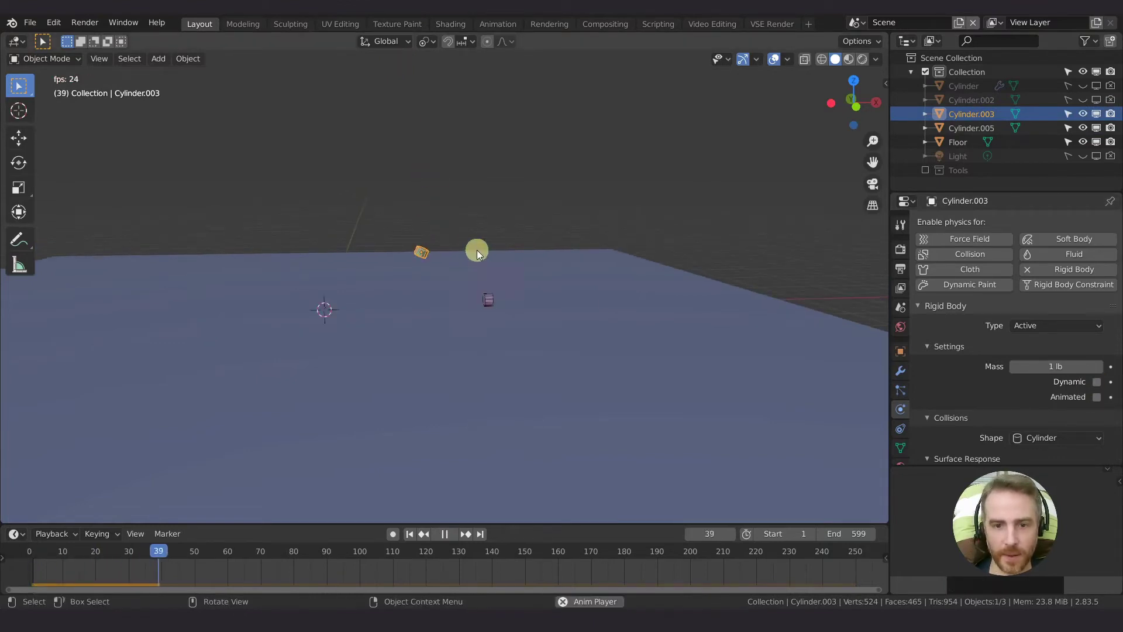
key(space)
key(shift+Left)
key(space)
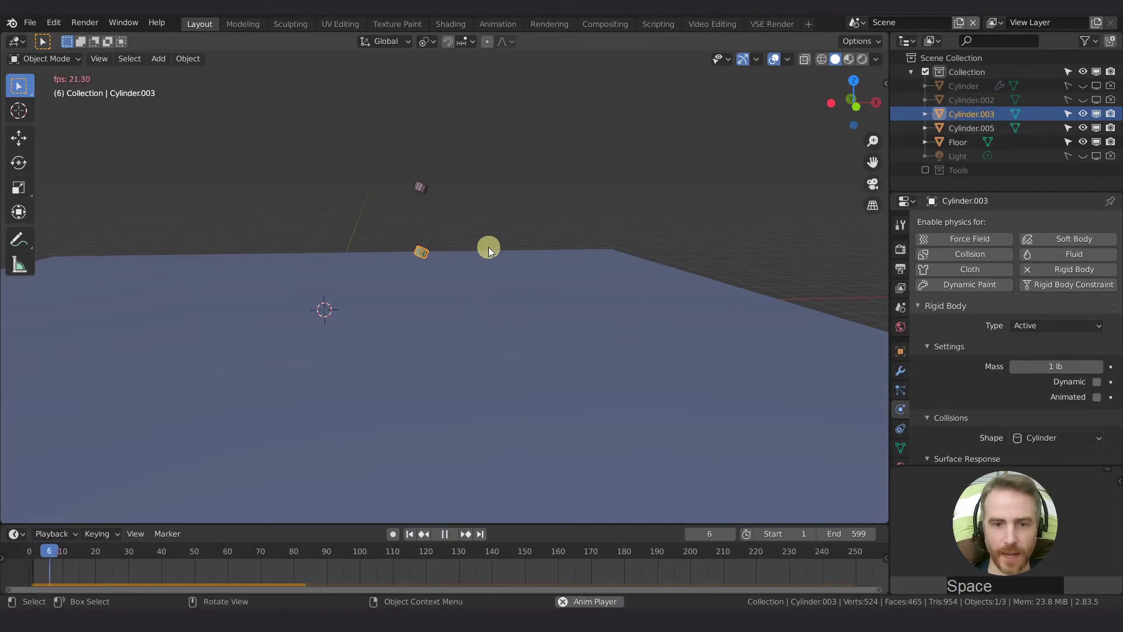
key(space)
middle_drag(454, 259, 445, 230)
key(space)
key(space)
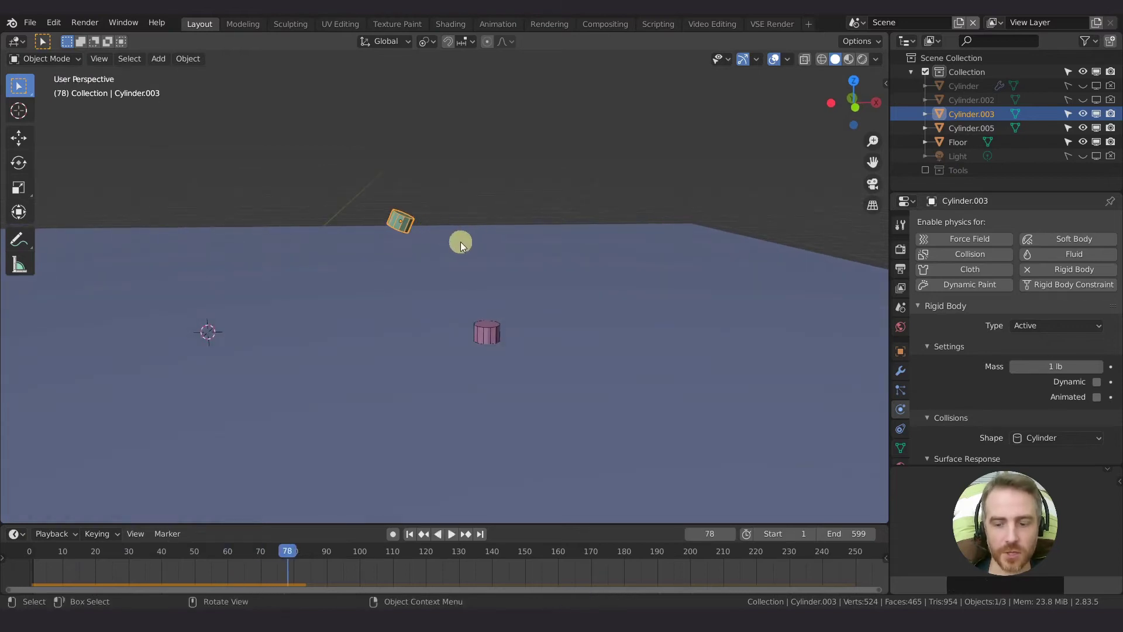
Go to frame 12 and examine the contact between the two cylinders up close, centred on the lower one
key(shift+Left)
middle_drag(445, 247, 452, 219)
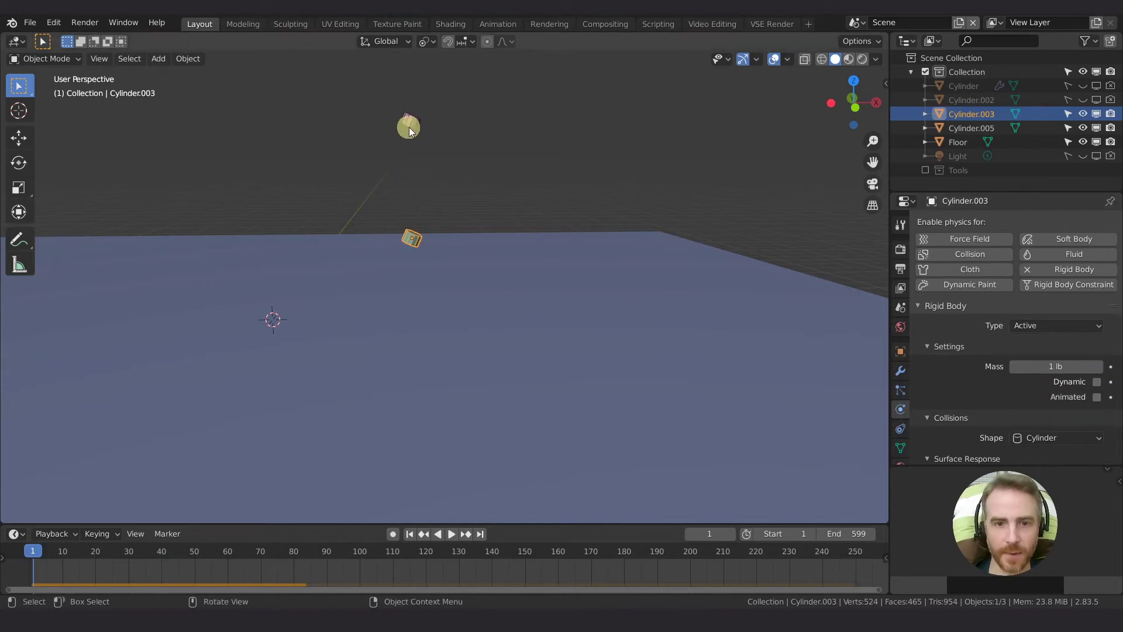
drag(36, 554, 70, 558)
scroll(398, 226, up, 3)
scroll(395, 227, down, 3)
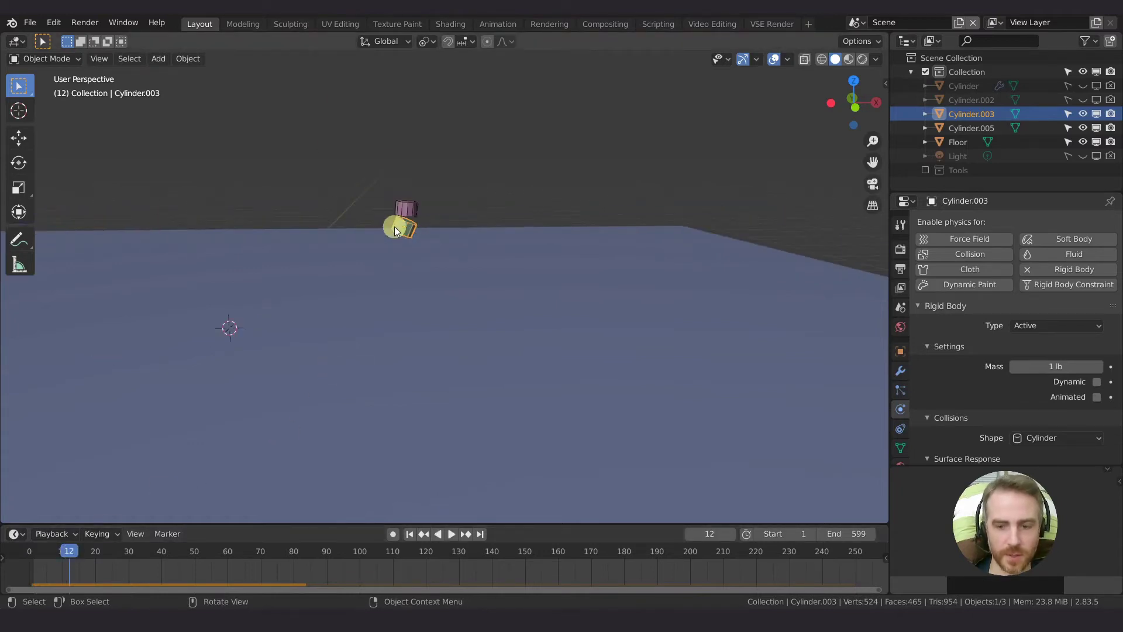
key(KP_Decimal)
scroll(394, 227, down, 3)
scroll(1057, 310, down, 1)
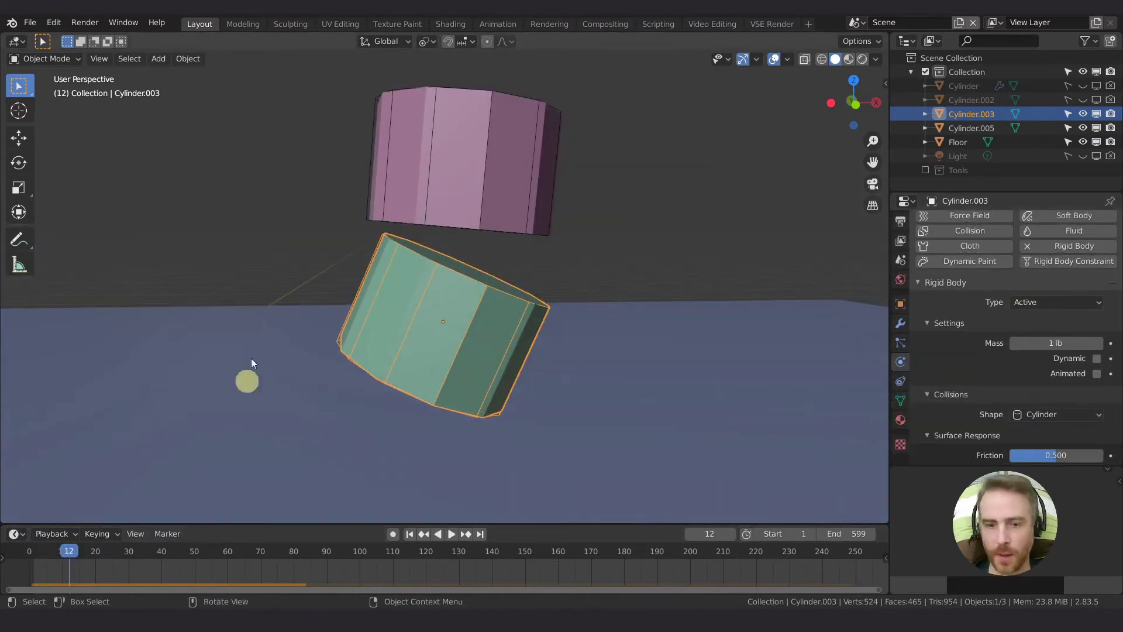
Keyframe the lower cylinder's disabled Dynamic setting at frame 12, check frame 13 and replay the simulation from frame 1
click(1110, 358)
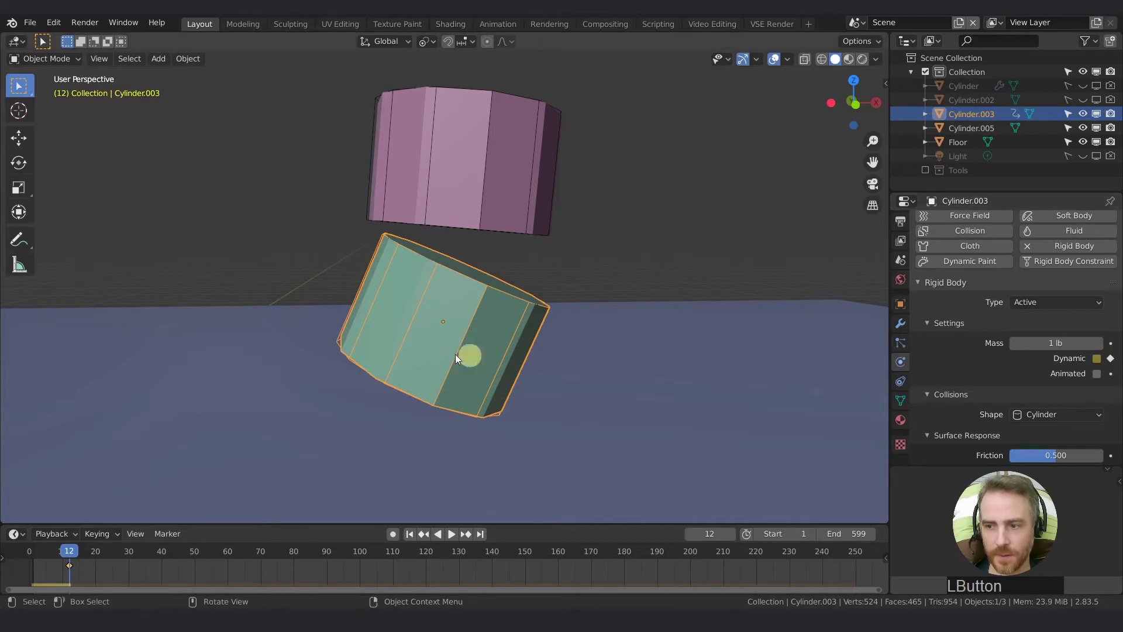
click(69, 558)
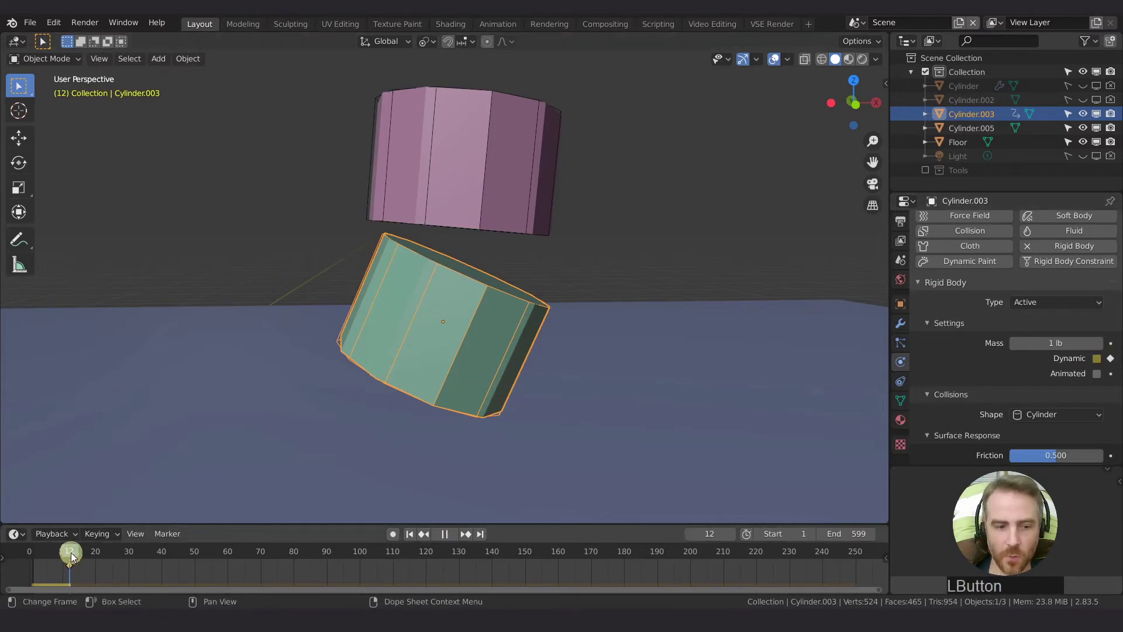
drag(71, 556, 73, 555)
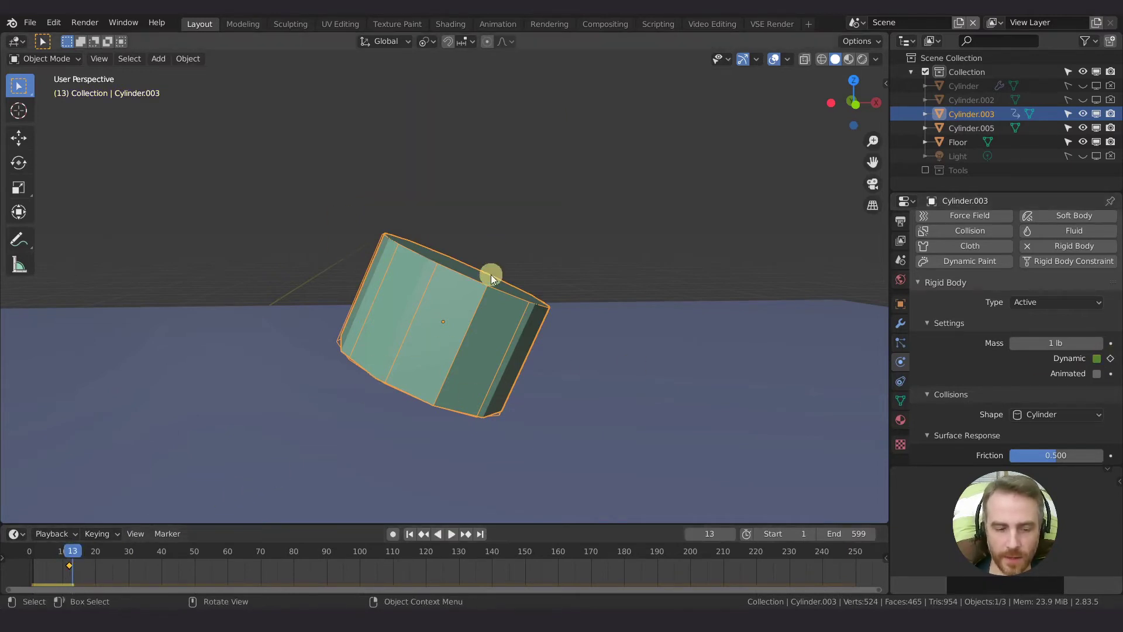
key(shift+Left)
key(space)
key(space)
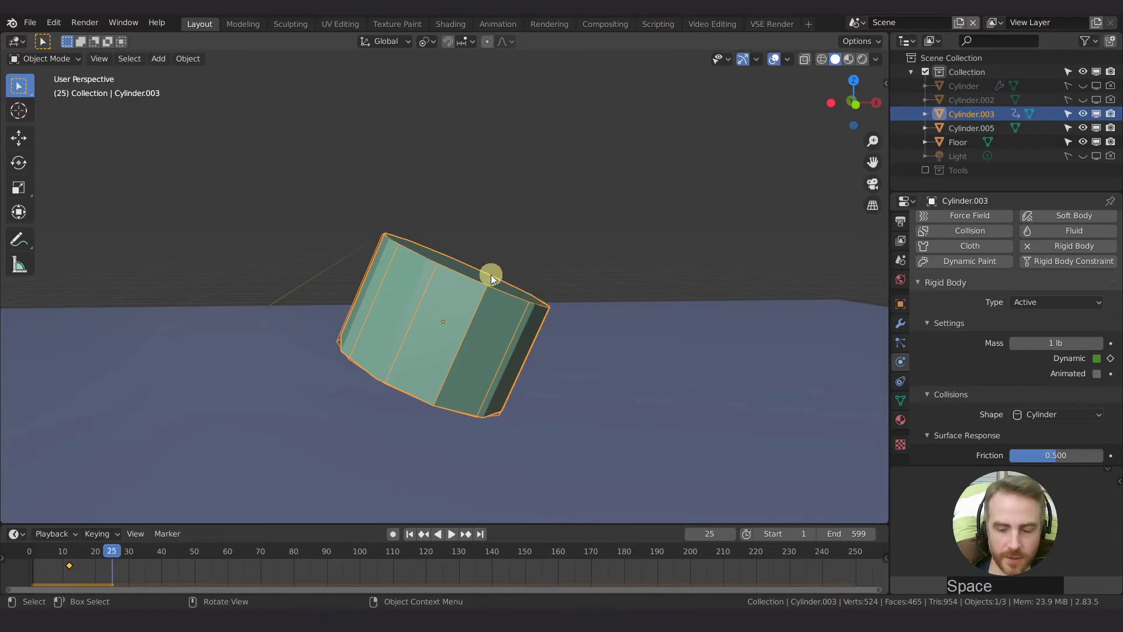
key(shift+Left)
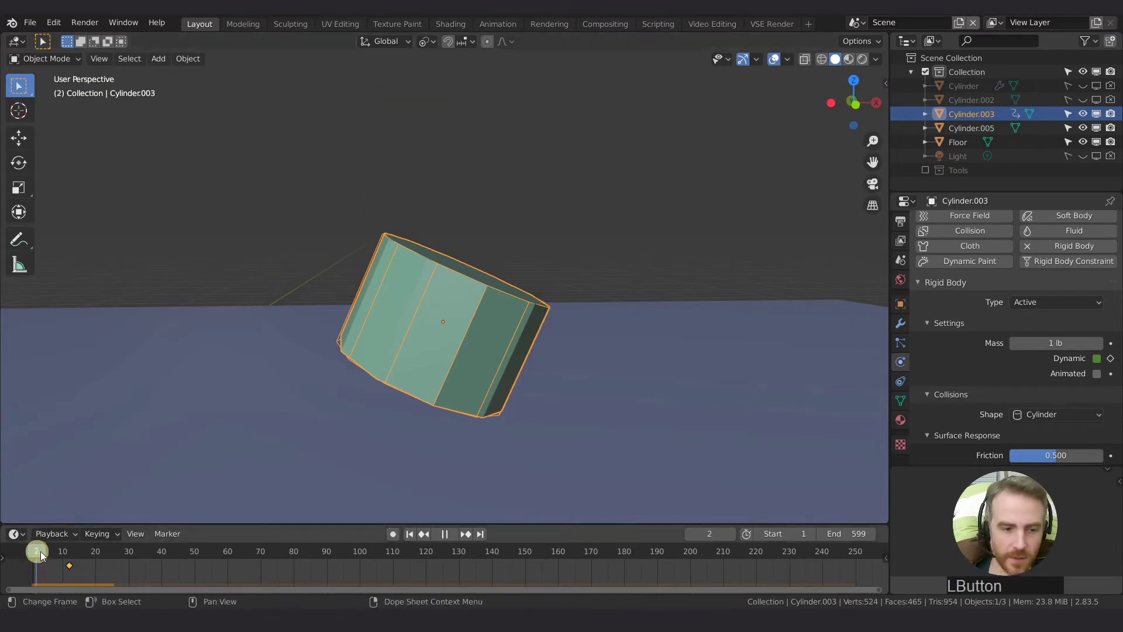
Enable Dynamic for the lower cylinder, keyframe it at frame 13 and rewind to frame 1
drag(41, 554, 72, 559)
click(1107, 363)
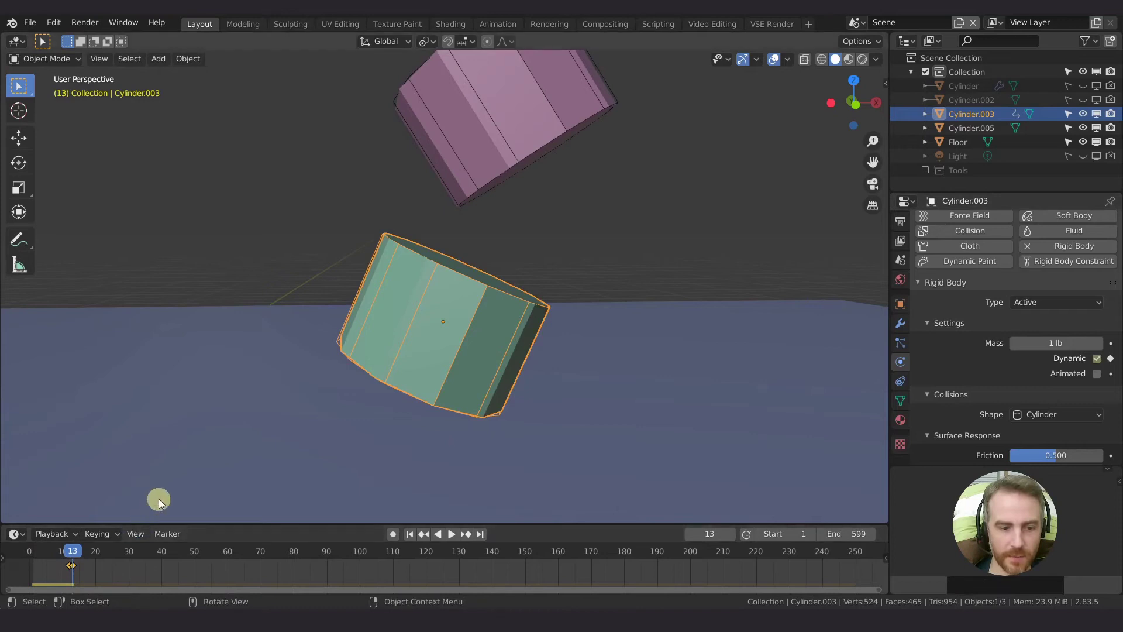
key(shift+Left)
Replay the simulation twice from frame 1 to check when the lower cylinder is released, and rewind
scroll(327, 383, down, 3)
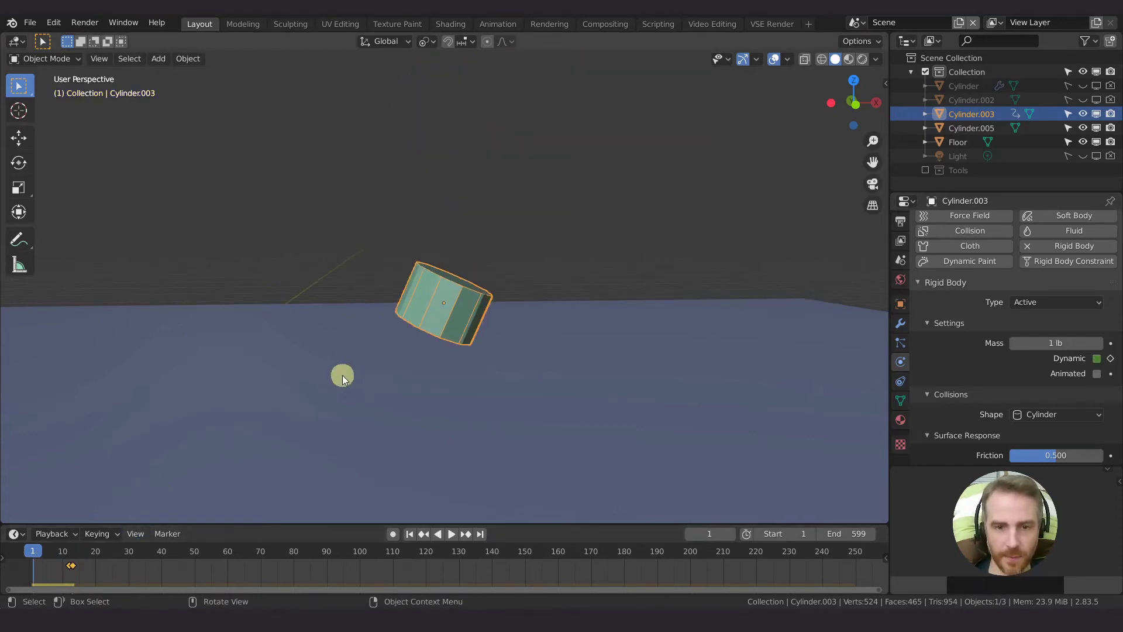
key(space)
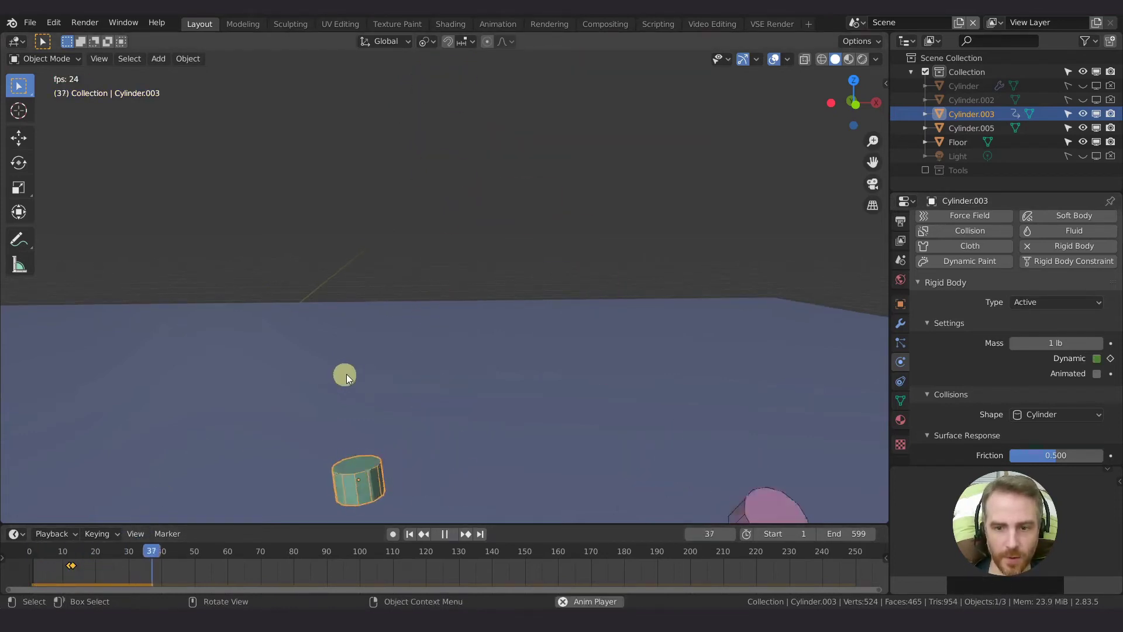
scroll(348, 374, down, 2)
key(space)
key(shift+Left)
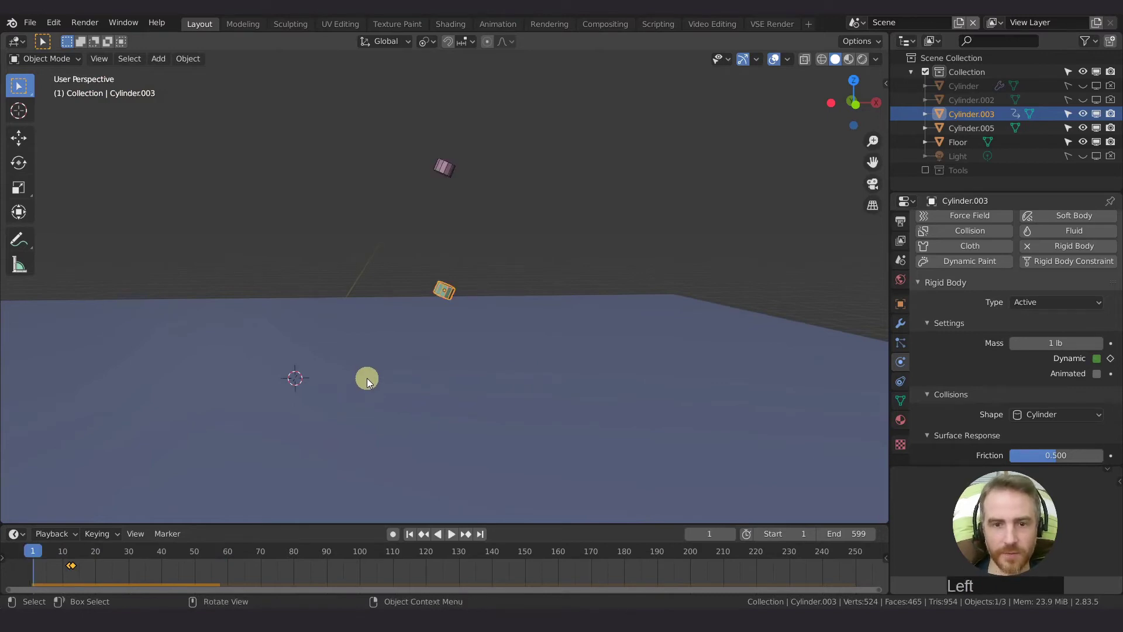
key(space)
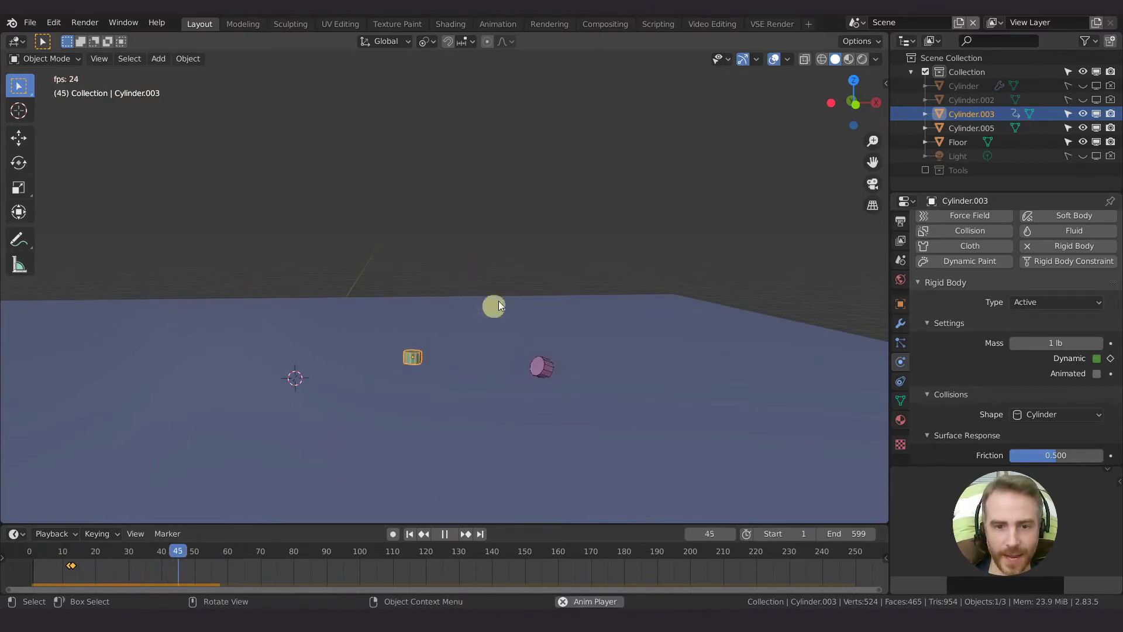
key(space)
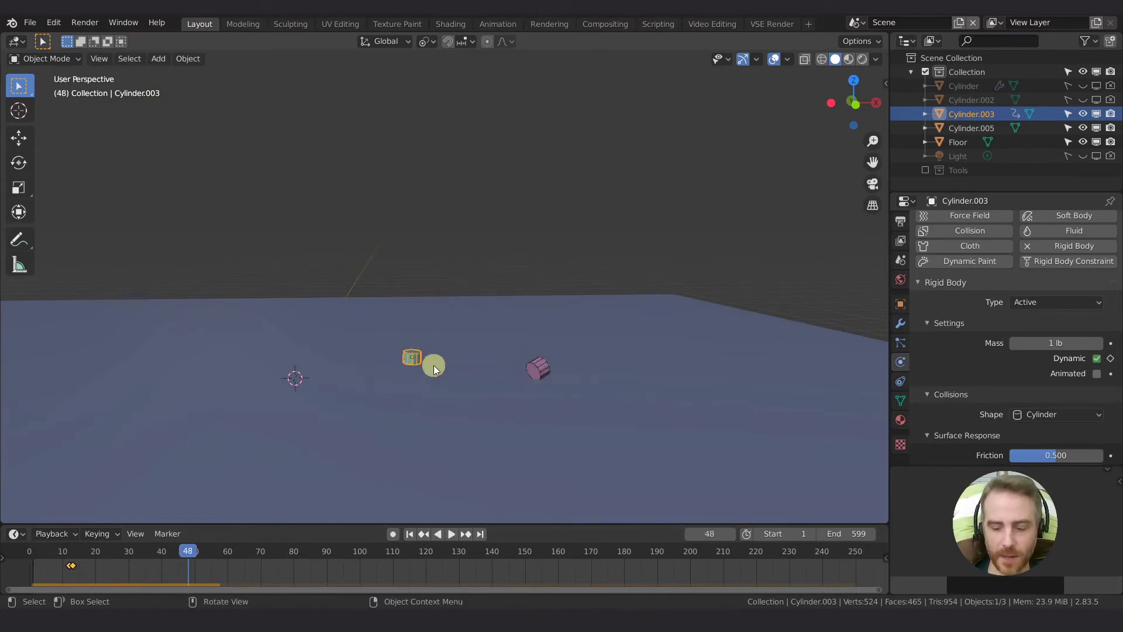
key(shift+Left)
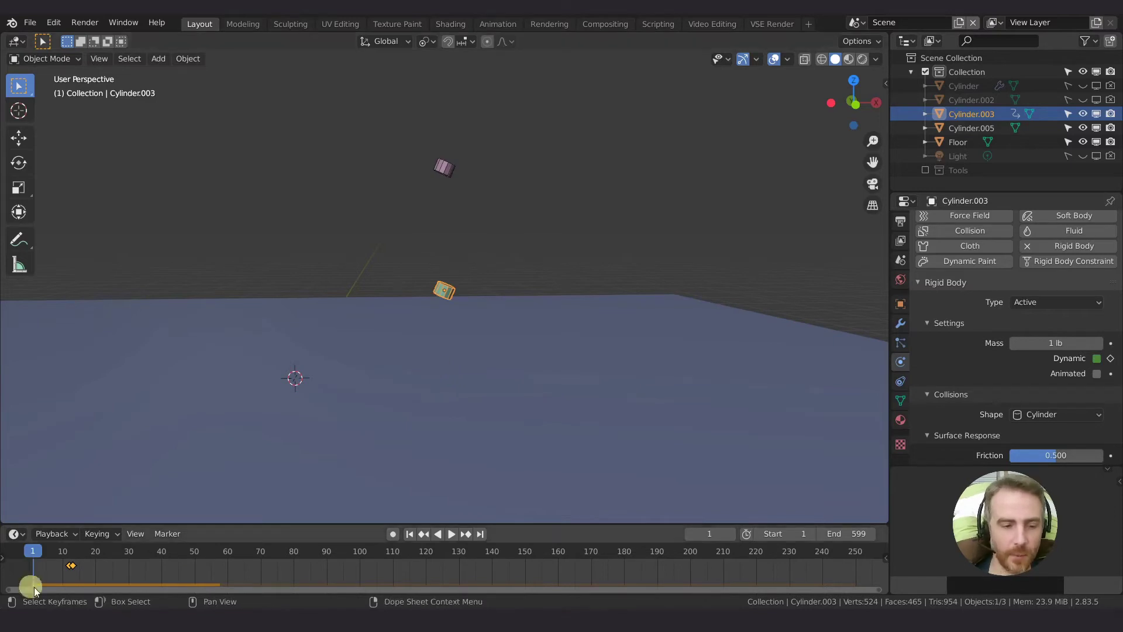
Shift the two Dynamic keyframes one frame earlier and replay the simulation from frame 1 to check the collision
key(g)
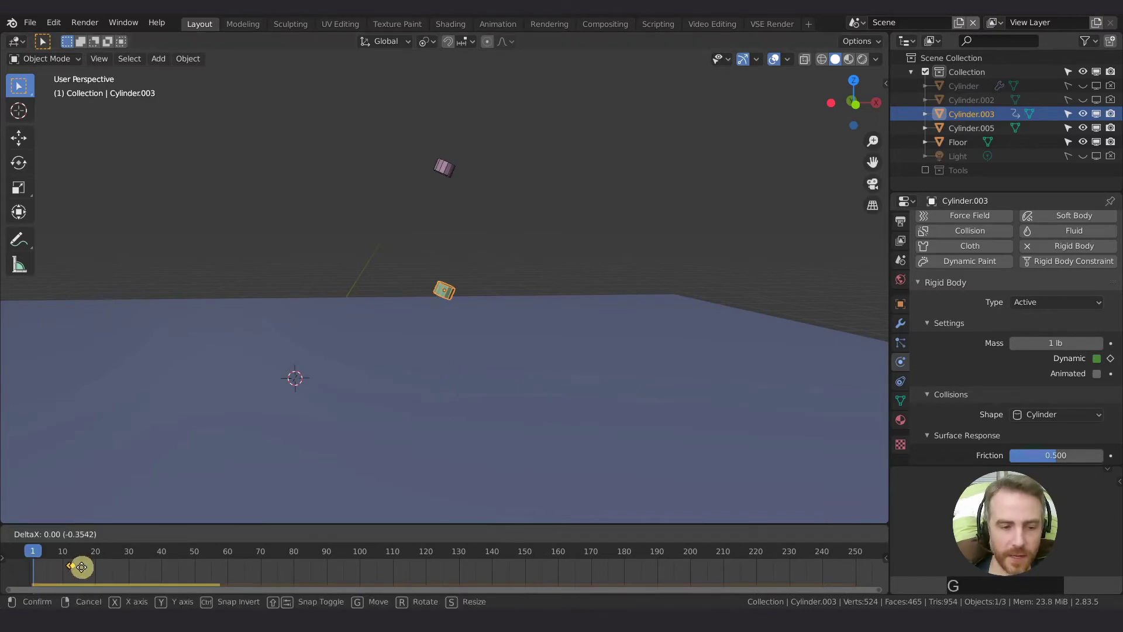
click(80, 567)
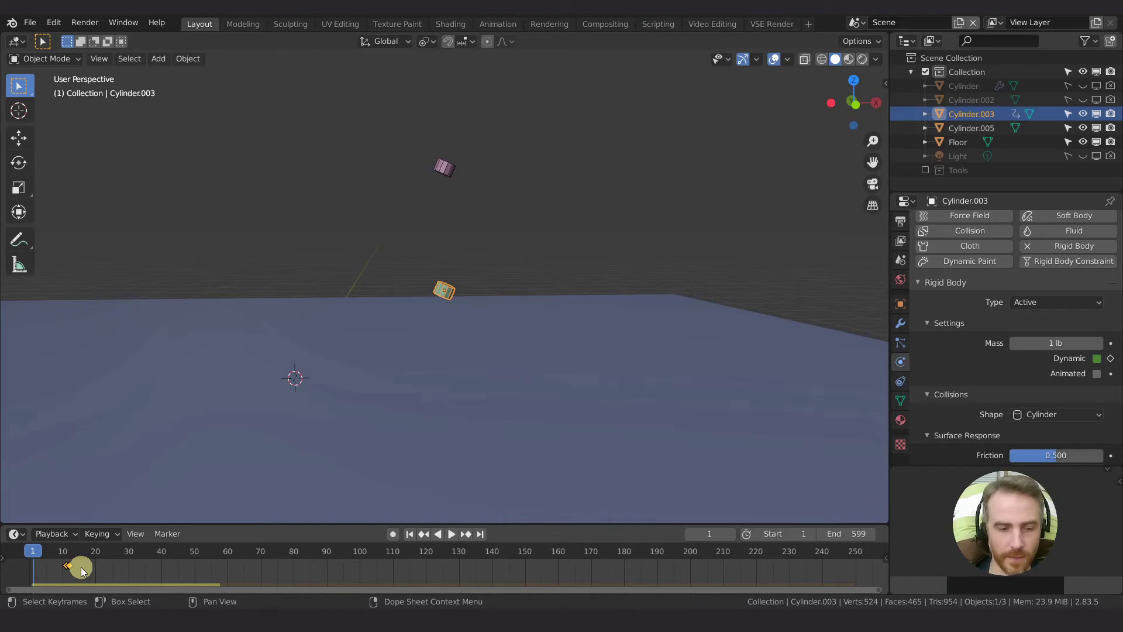
key(space)
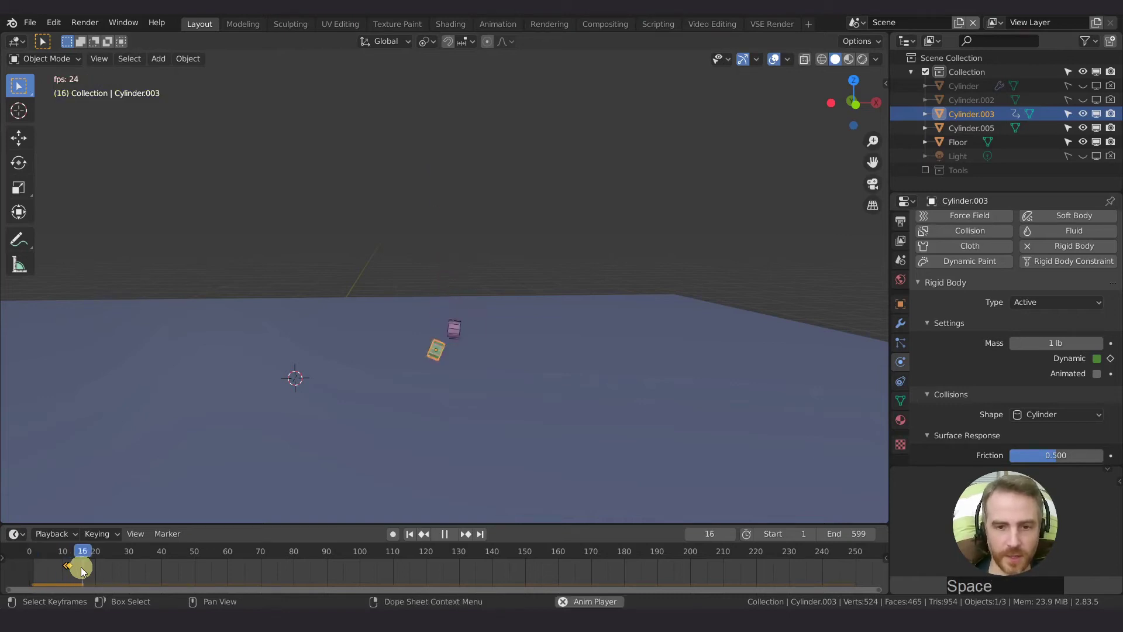
key(space)
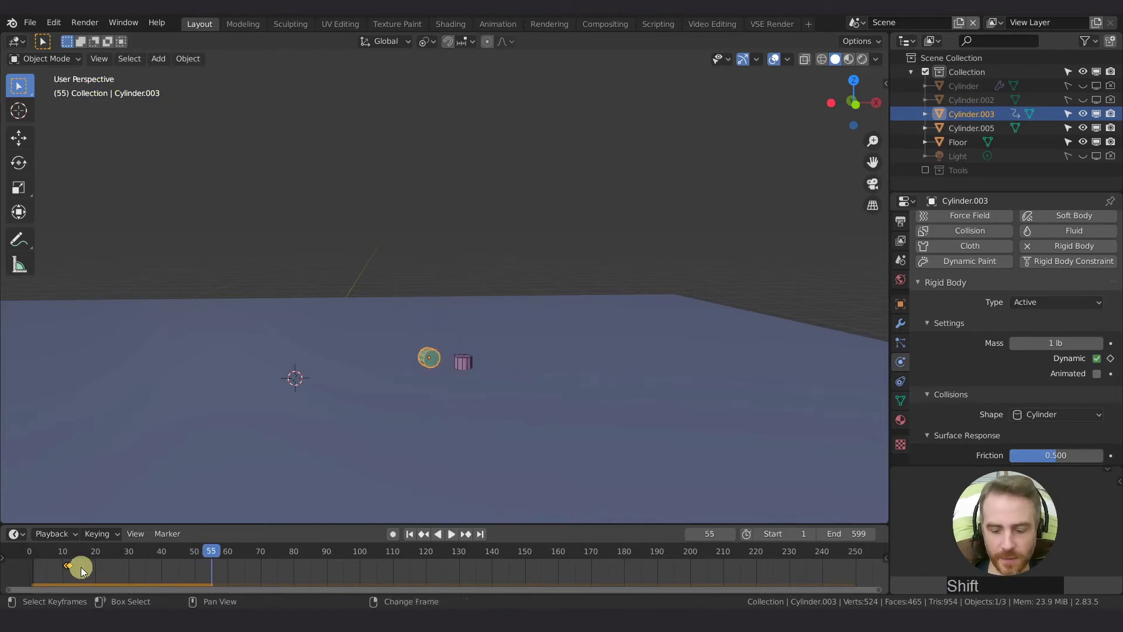
key(shift+Left)
key(space)
key(space)
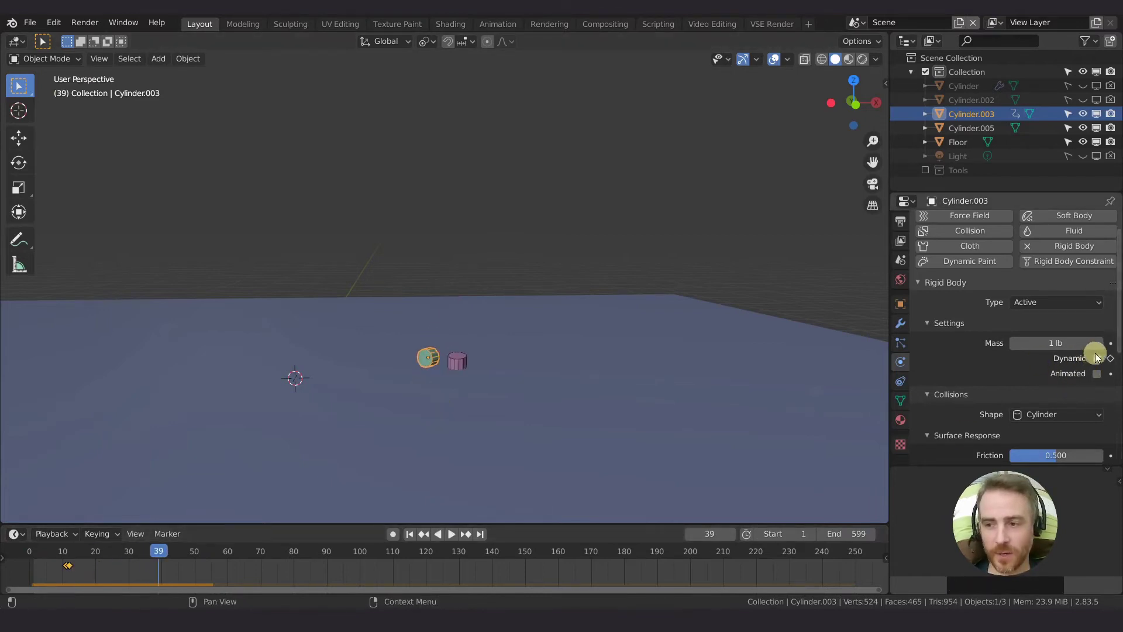
Clear the keyframes from the lower cylinder's Dynamic setting and return to frame 1
scroll(1024, 436, down, 8)
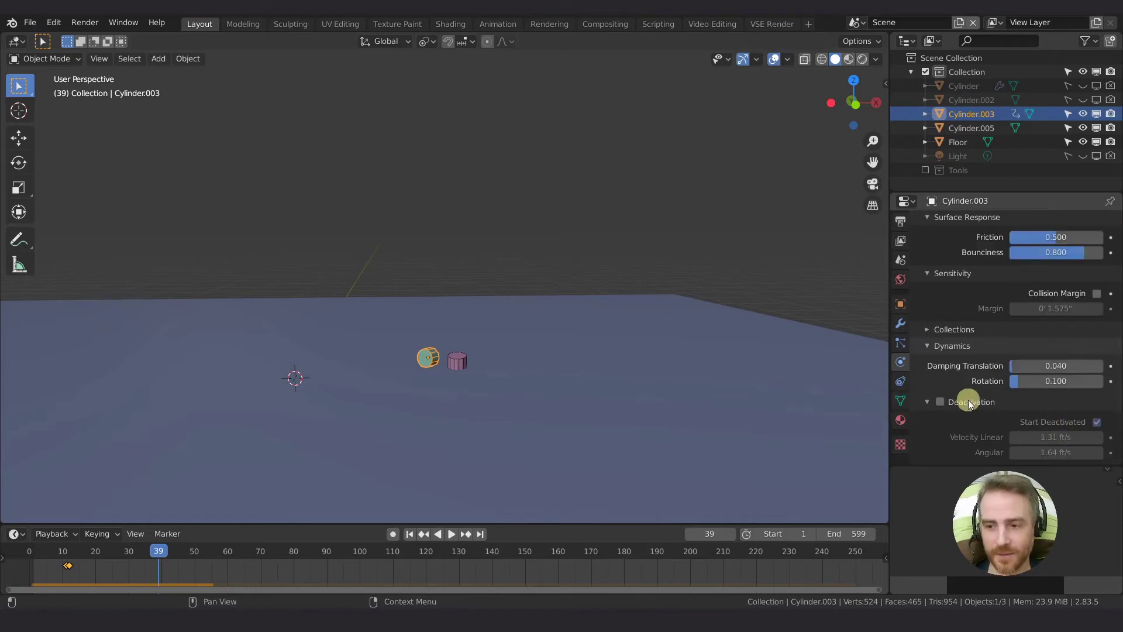
scroll(971, 402, up, 8)
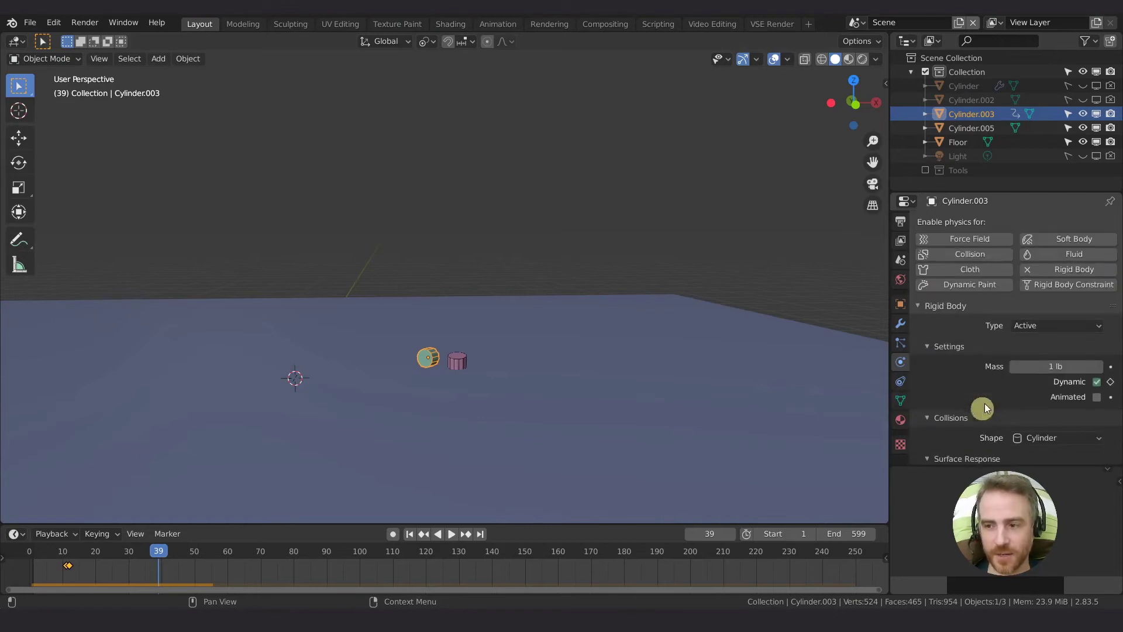
right_click(1100, 384)
click(1082, 382)
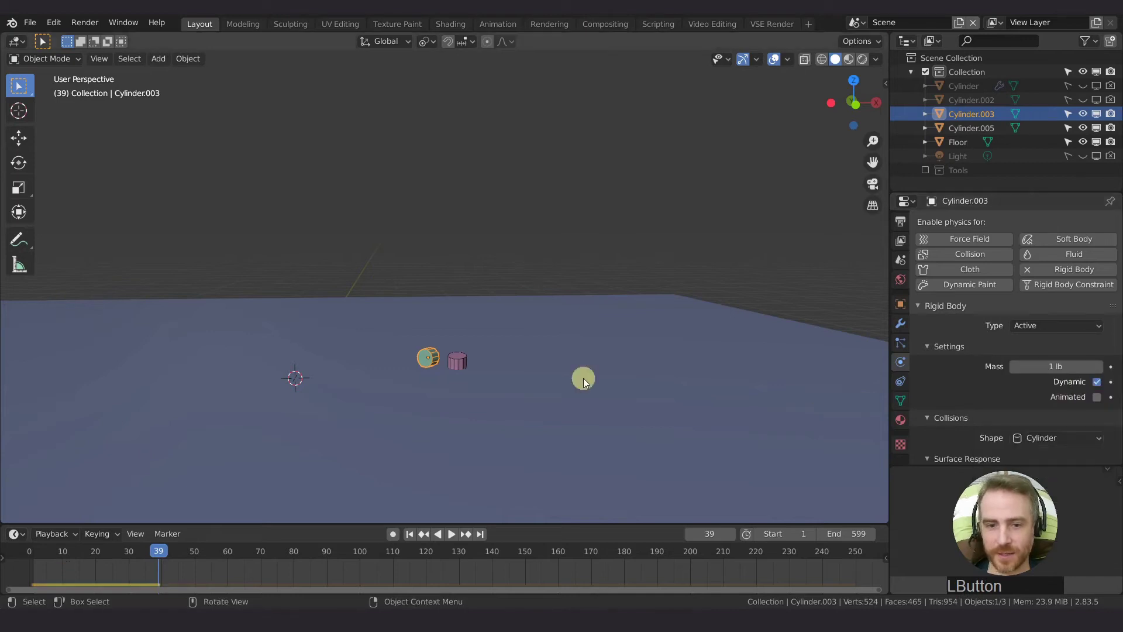
key(shift+Left)
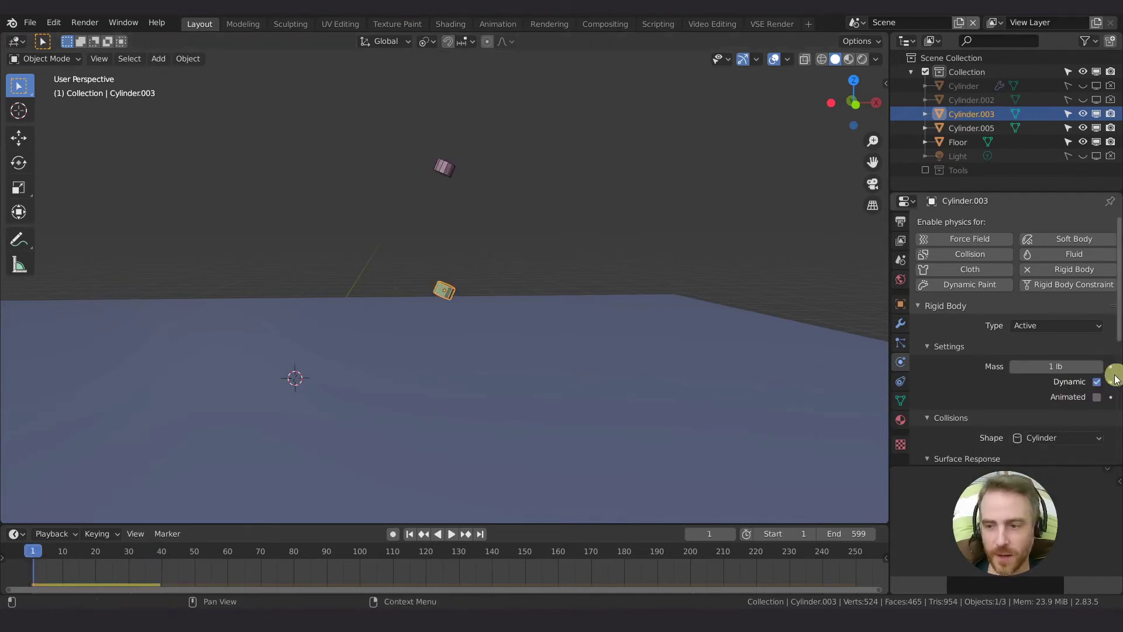
Enable Deactivation with Start Deactivated on for the lower cylinder's rigid body
scroll(1007, 379, down, 10)
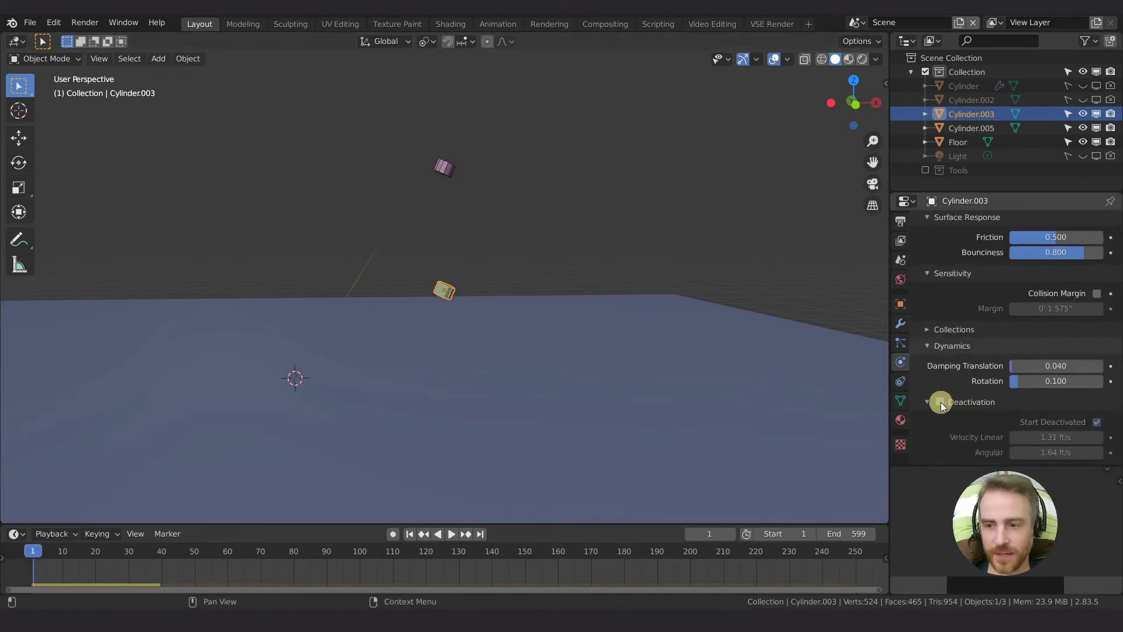
click(949, 403)
click(1097, 422)
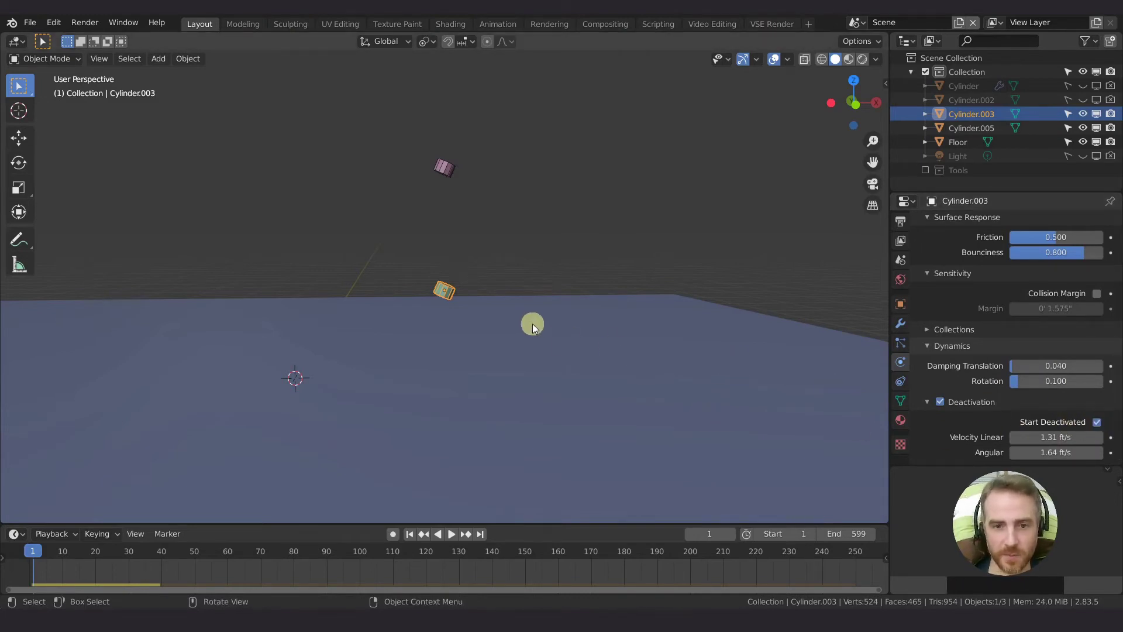
Replay the simulation repeatedly from frame 1 to check how the lower cylinder reacts with Start Deactivated on, and rewind
key(space)
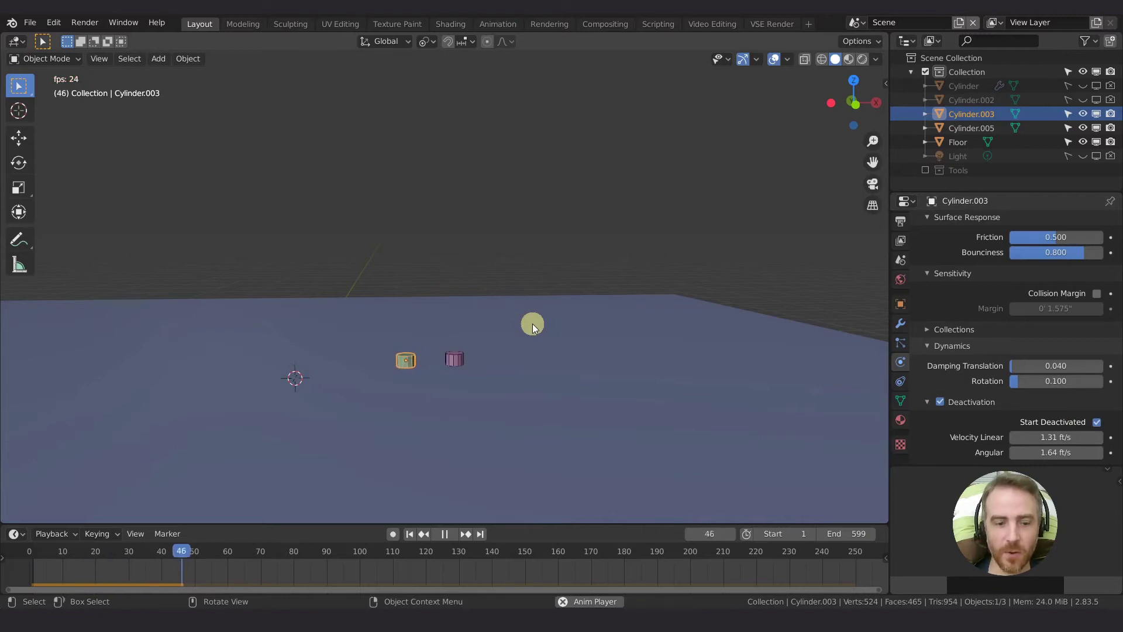
key(space)
key(shift+Left)
key(space)
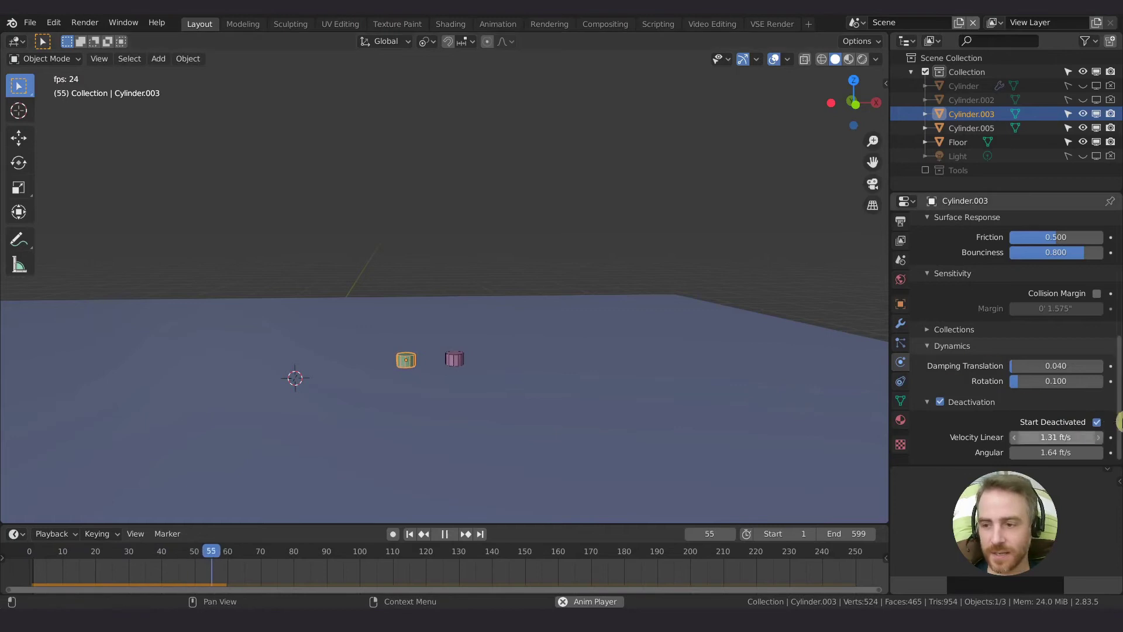
key(space)
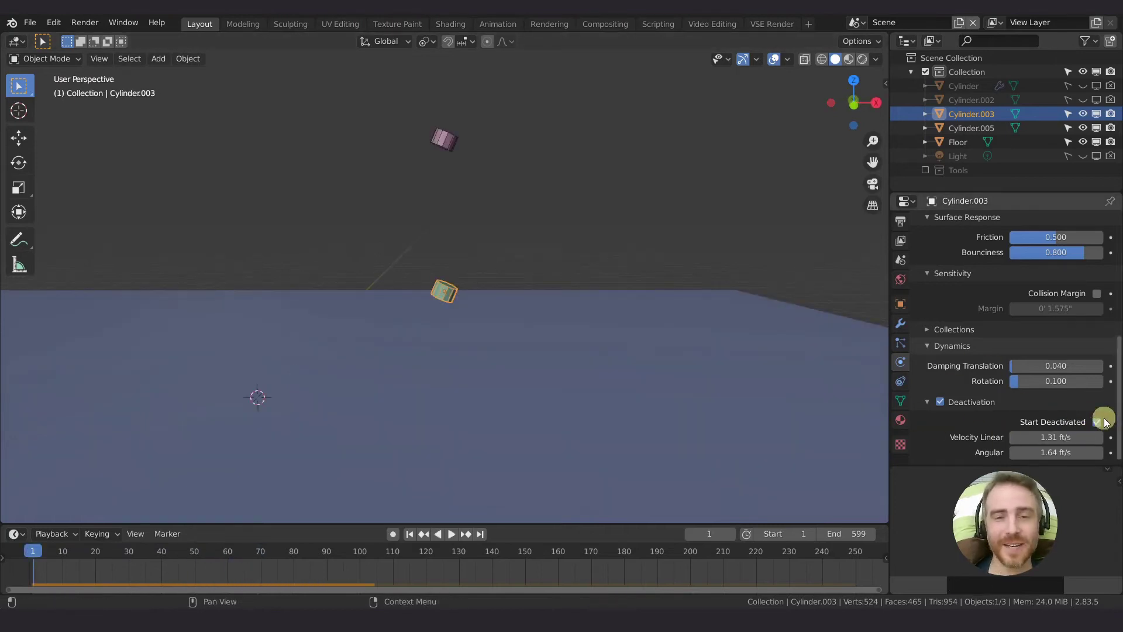
click(1097, 422)
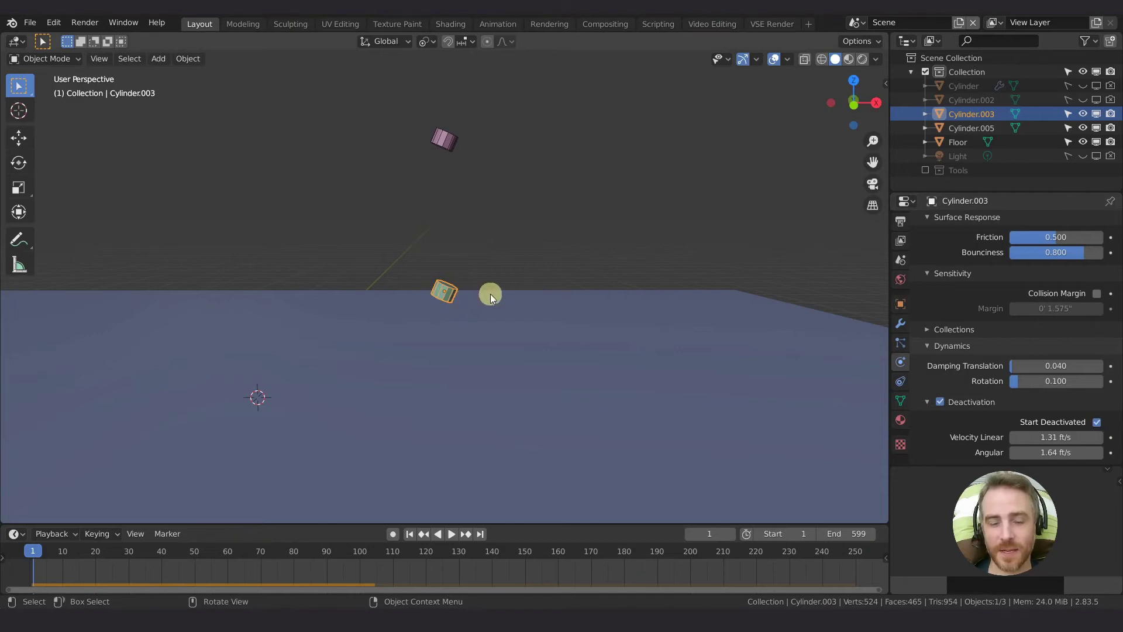
key(space)
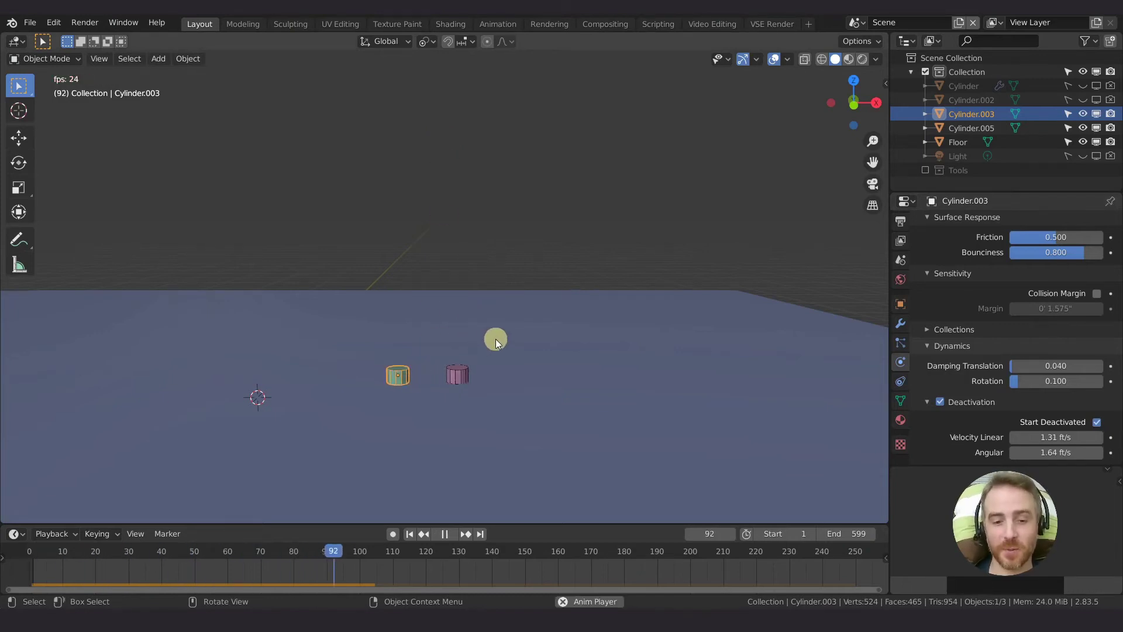
key(space)
key(shift+Left)
key(space)
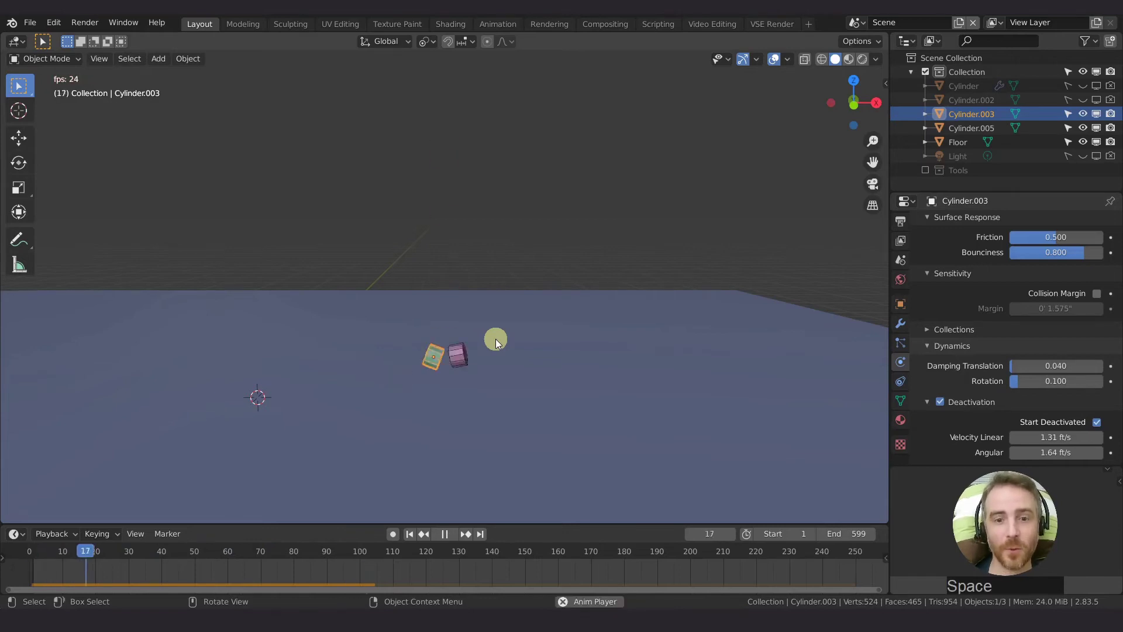
key(space)
key(shift+Left)
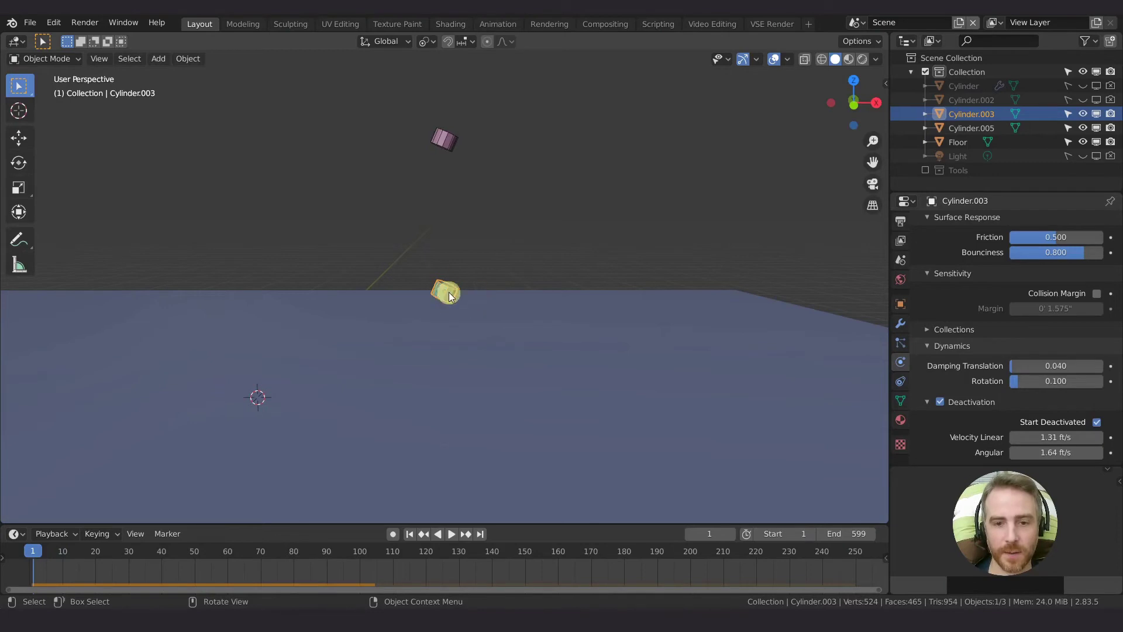
Raise the upper cylinder along the global Z axis, farther above the lower cylinder
middle_drag(443, 213, 451, 180)
click(449, 180)
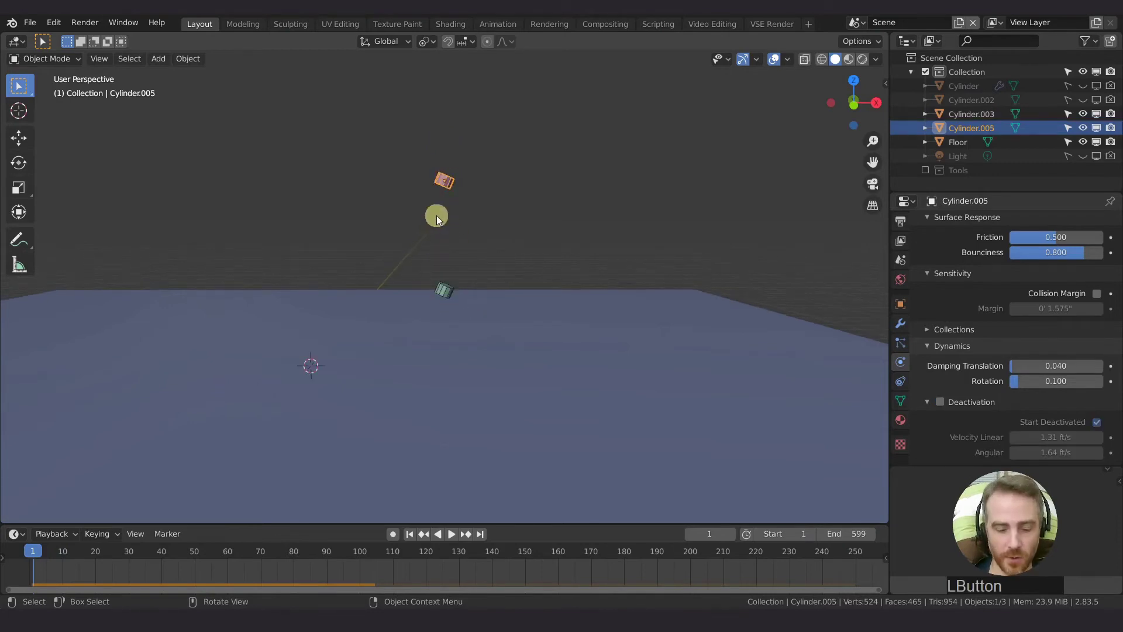
key(g)
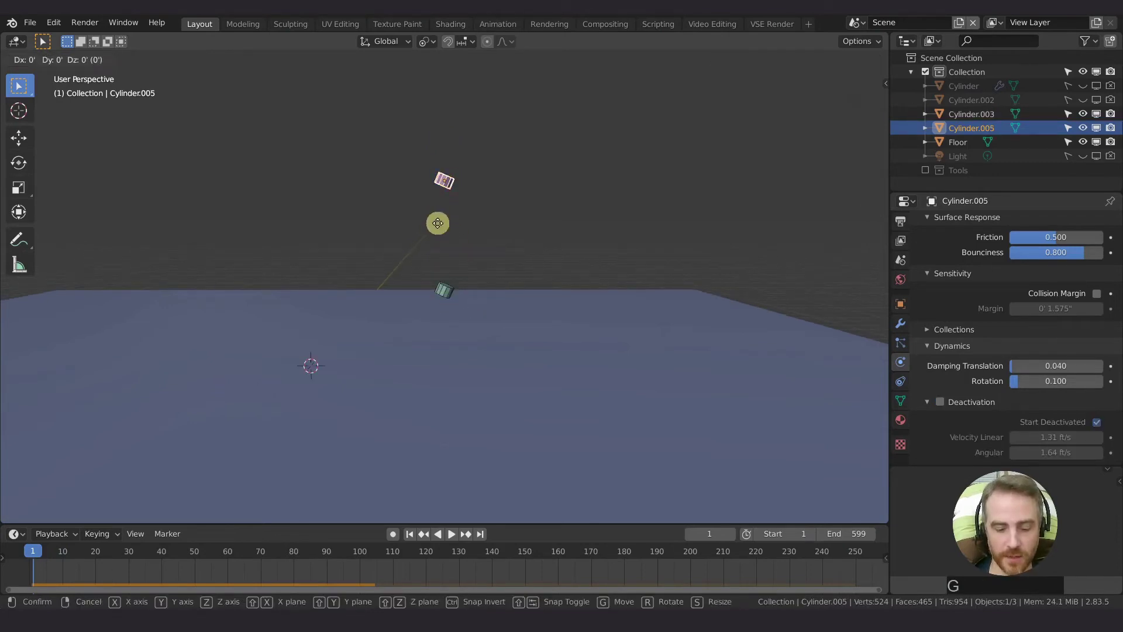
key(y)
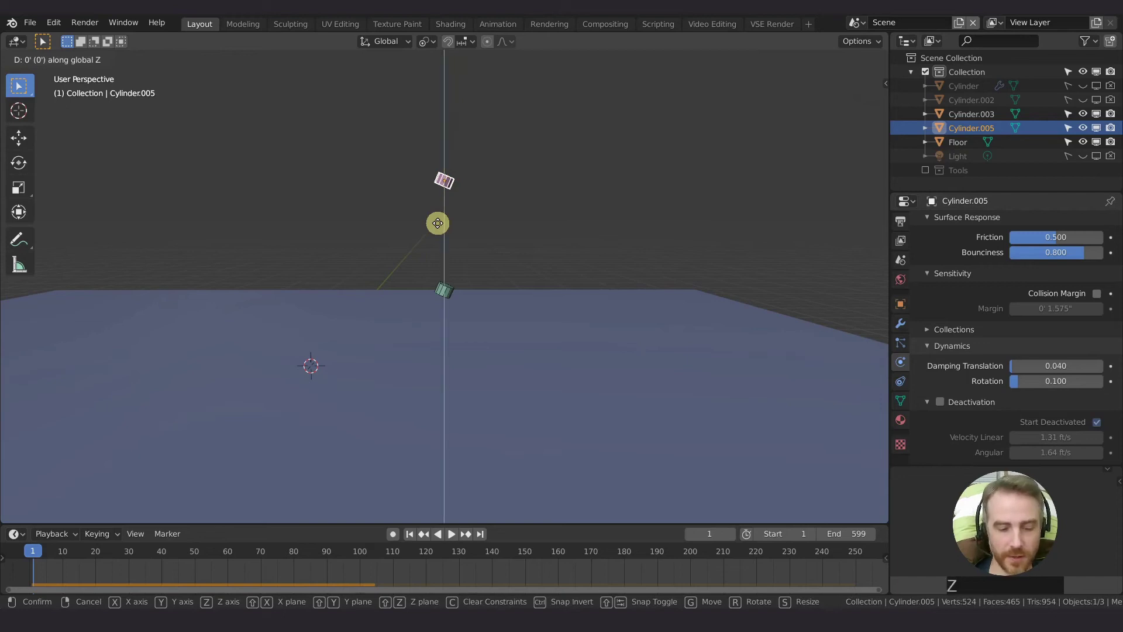
click(444, 181)
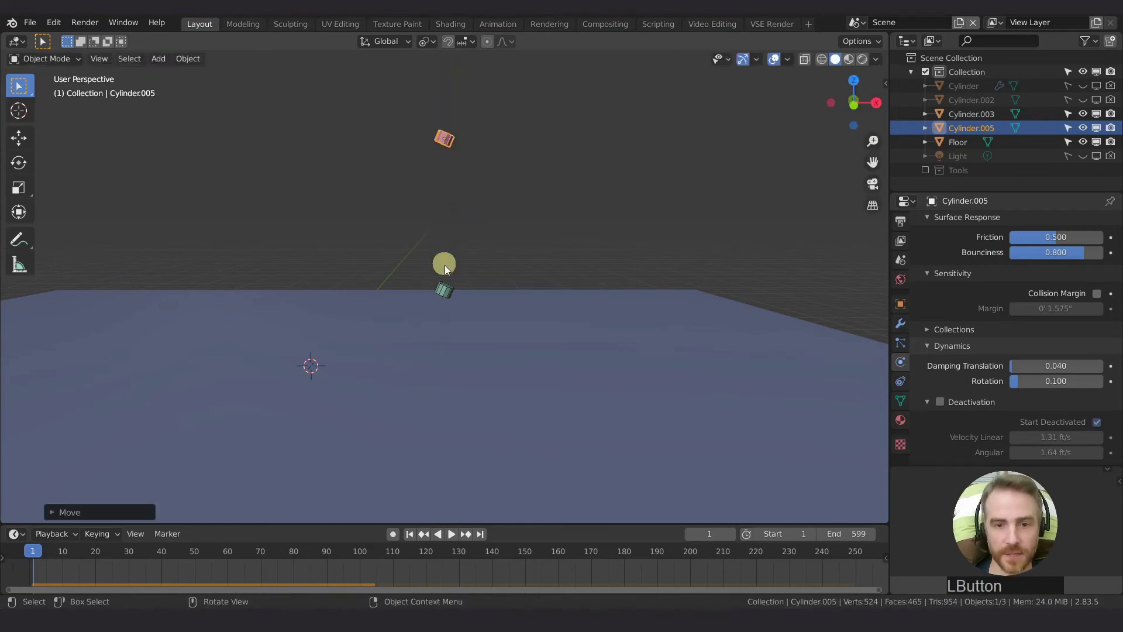
Lower the lower cylinder slightly along the global Z axis, closer to the floor
click(444, 290)
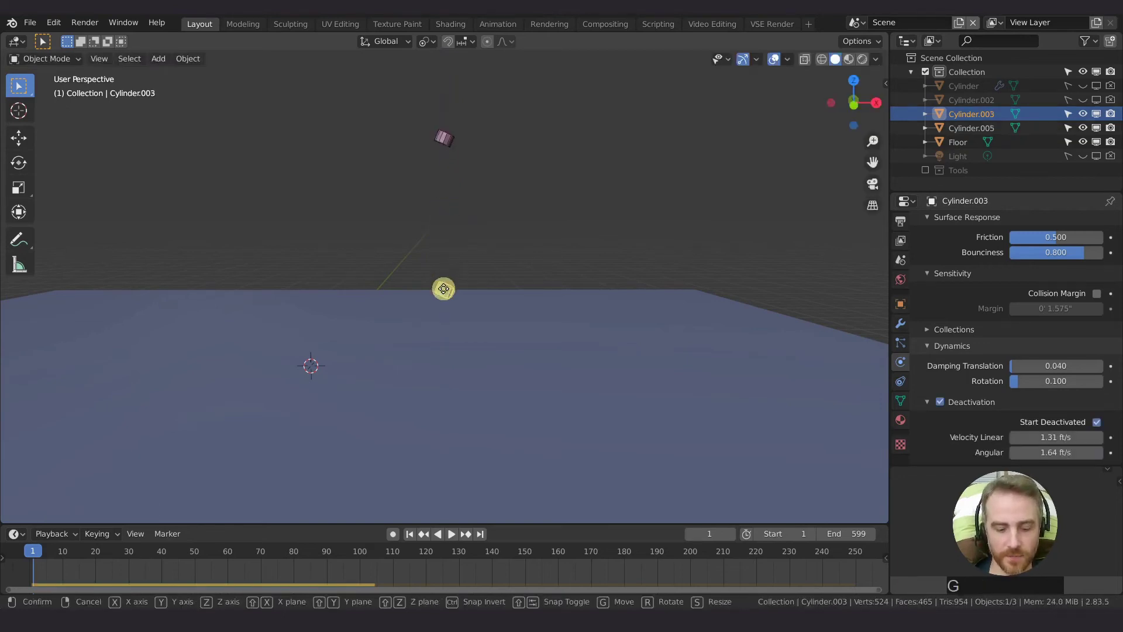
key(g)
key(z)
click(444, 304)
Play the simulation twice from frame 1 to check the collision at the new spacing, and rewind
key(space)
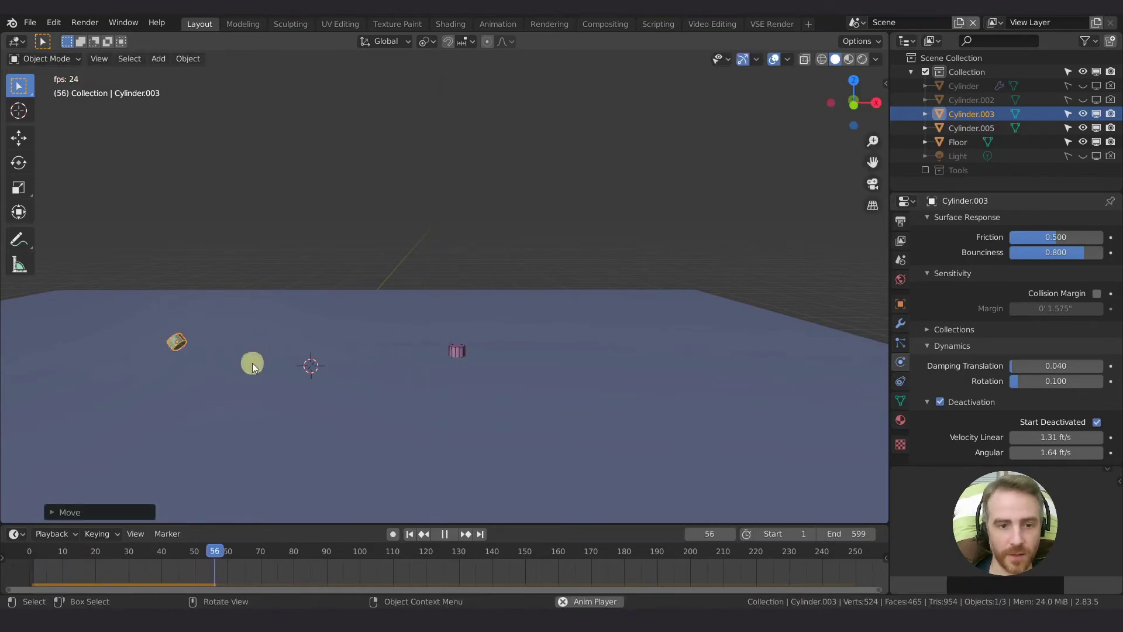
key(space)
key(shift+Left)
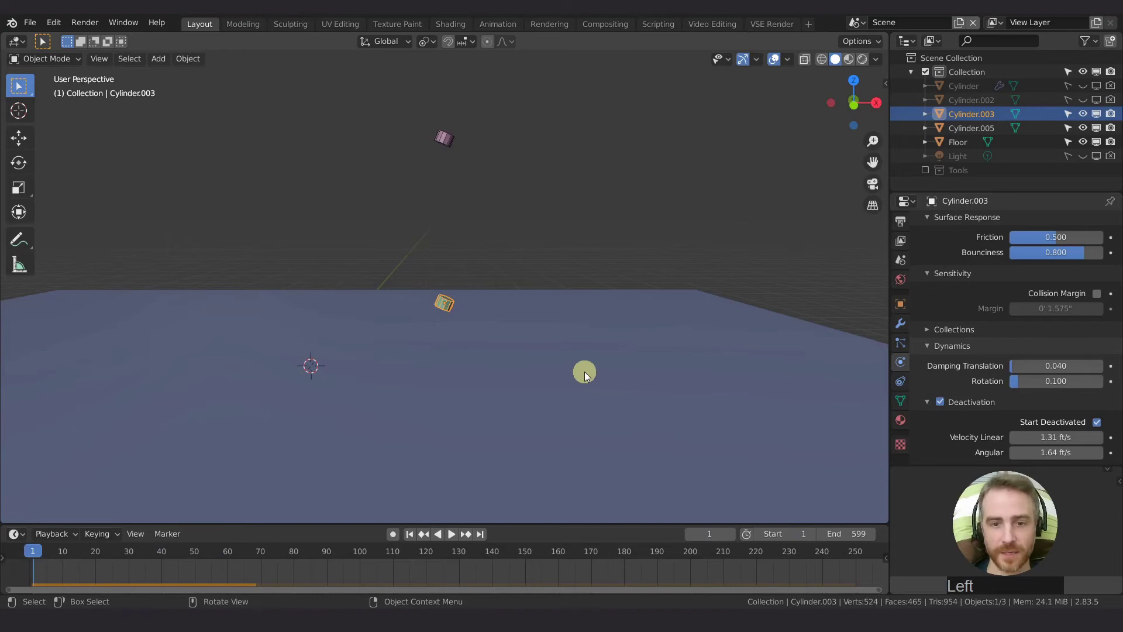
key(space)
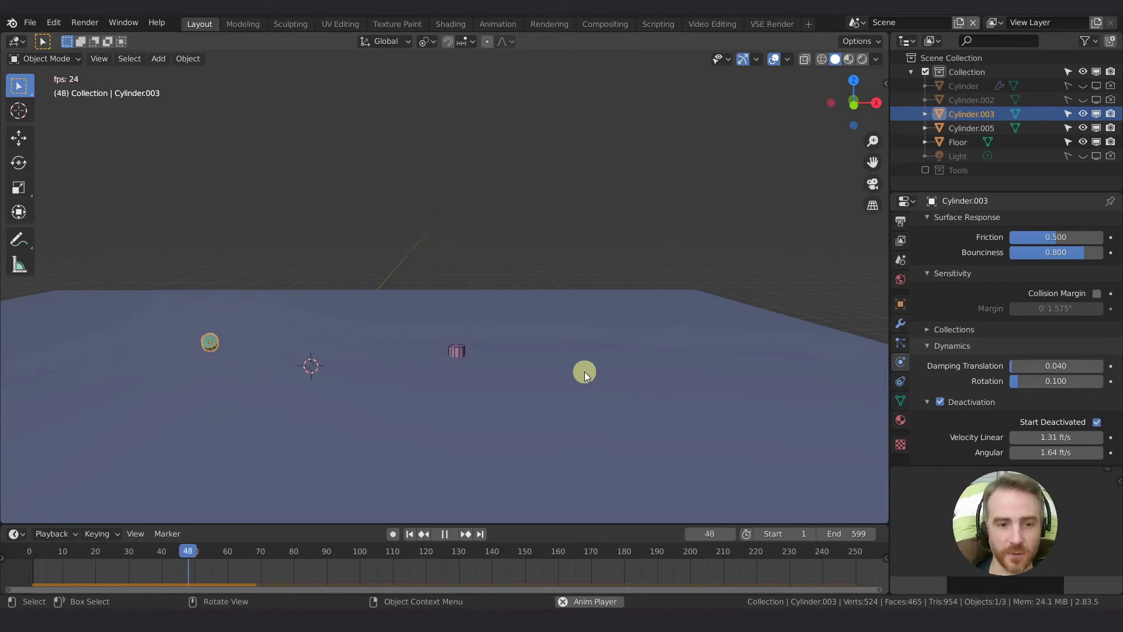
key(space)
key(shift+Left)
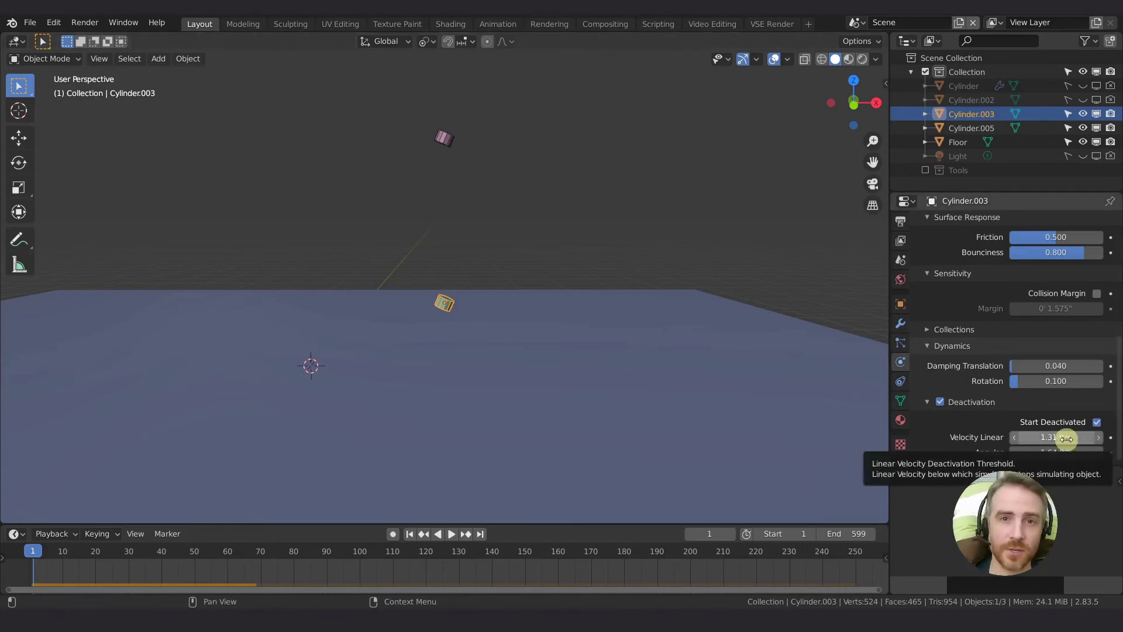
Enable Deactivation on the upper cylinder with Start Deactivated off and the linear velocity threshold set to 100 ft/s
click(449, 138)
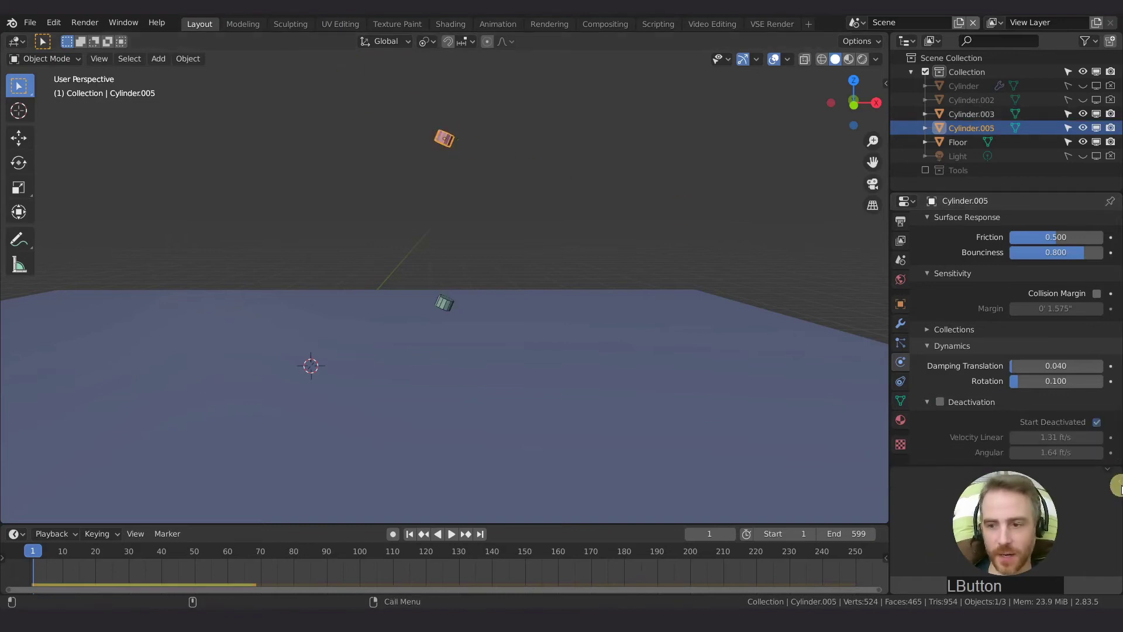
click(940, 402)
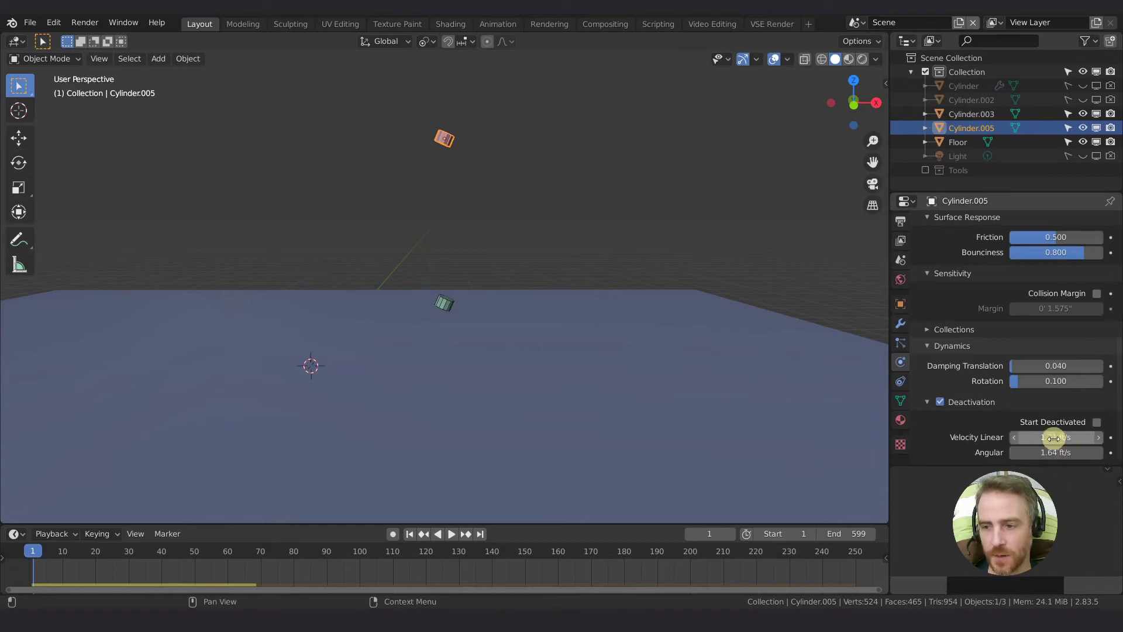
click(1053, 437)
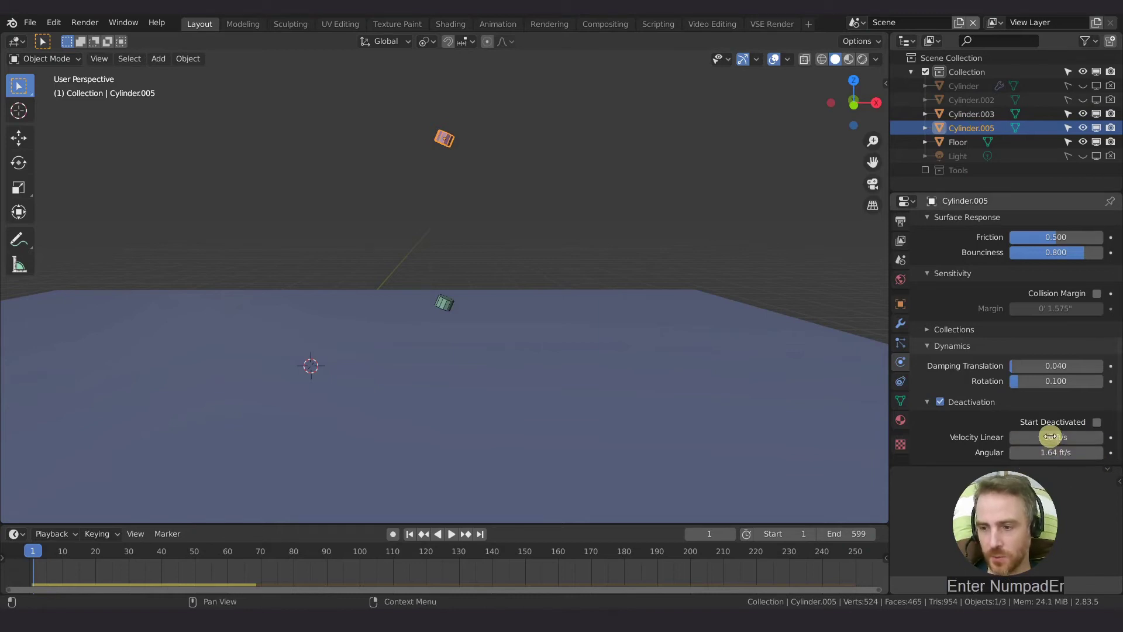
click(1050, 437)
text(10)
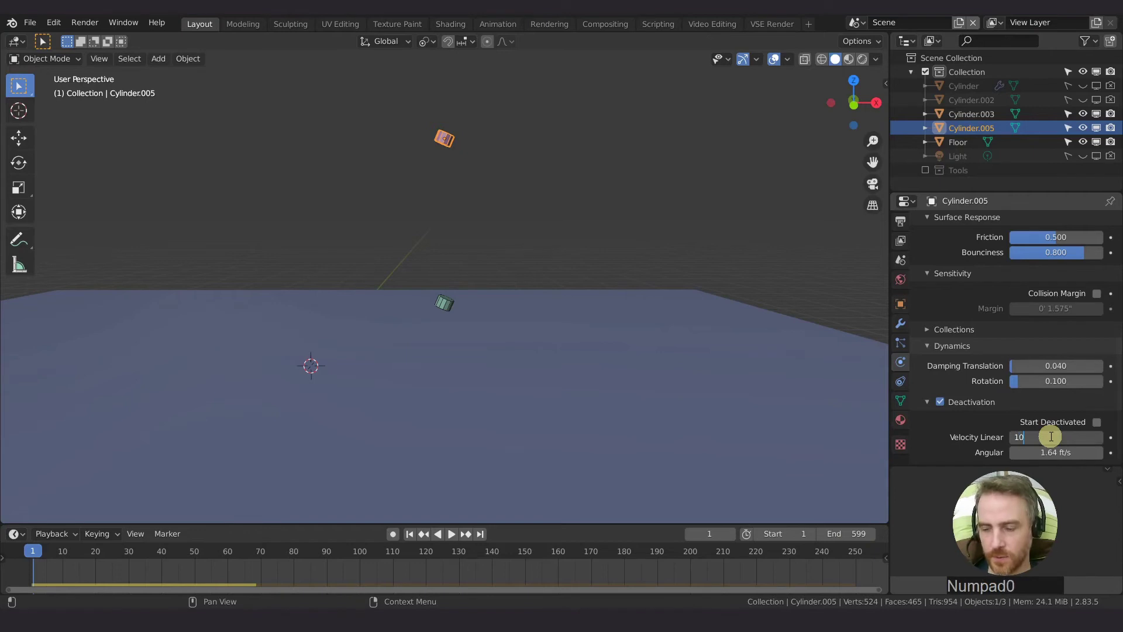
text(0)
key(Return)
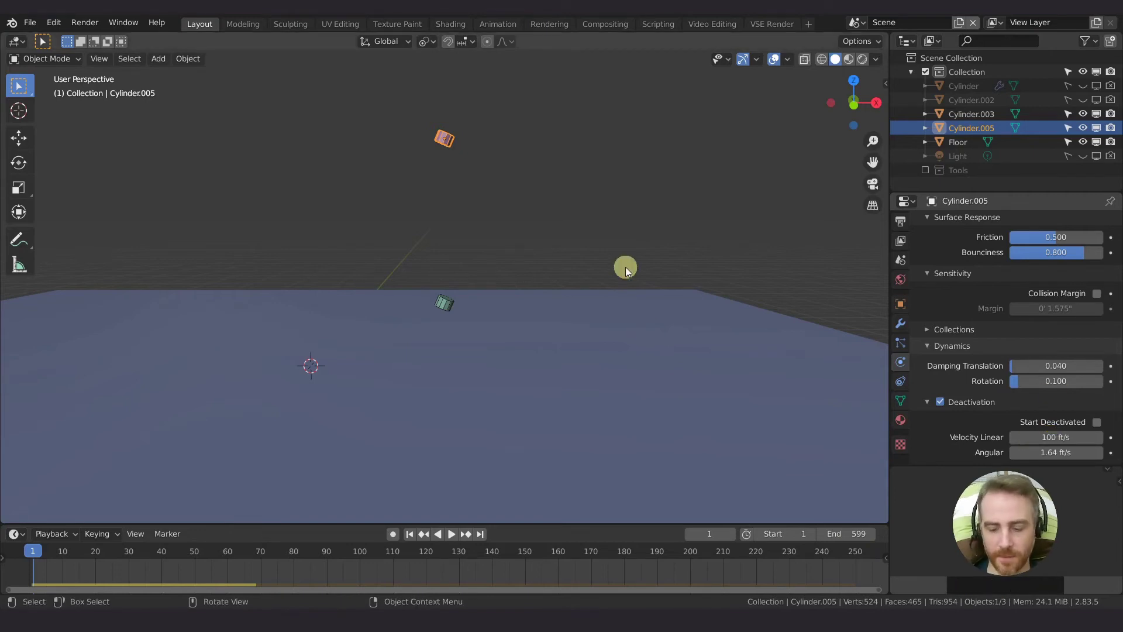
Play the simulation from frame 1 to check the upper cylinder with the 100 ft/s linear threshold
key(Left)
key(space)
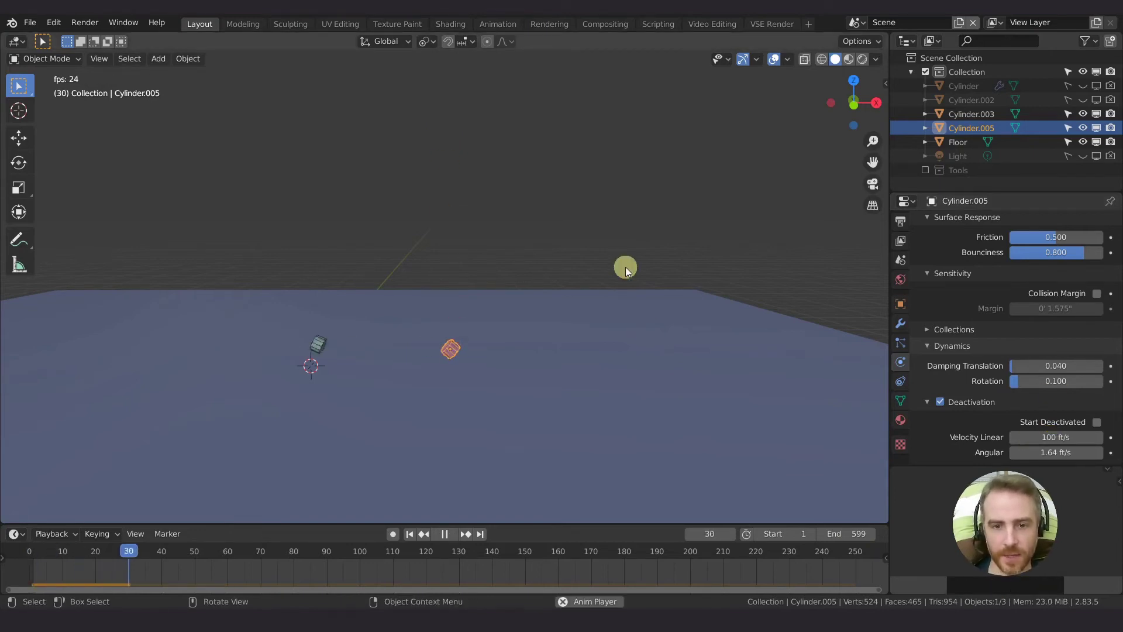
key(Escape)
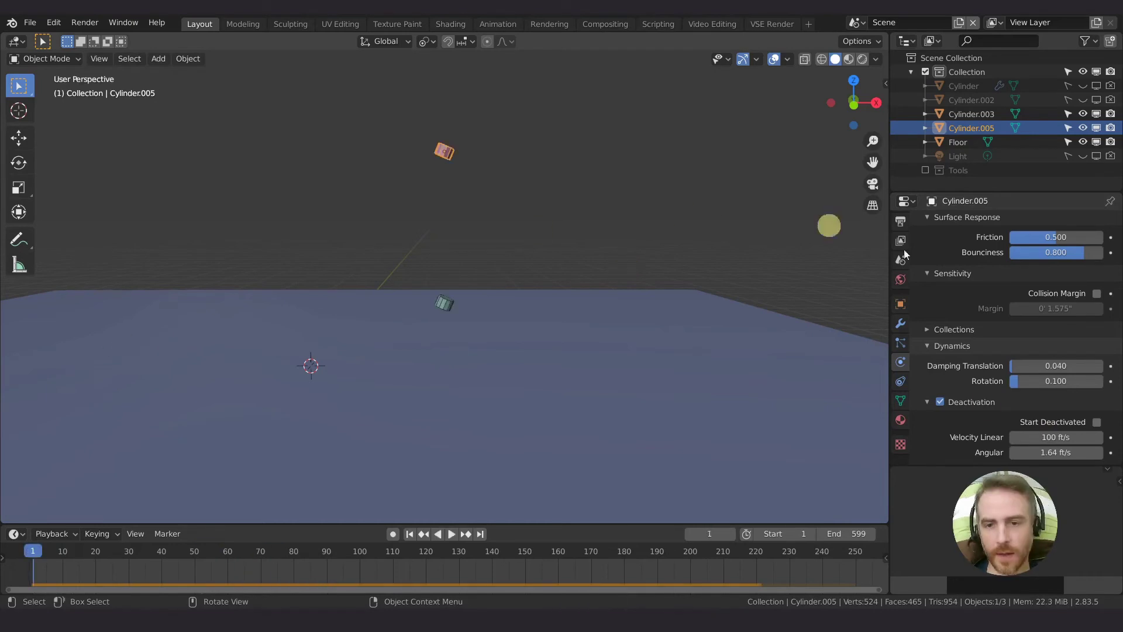
Set the upper cylinder's angular velocity deactivation threshold to 100 ft/s
click(1064, 452)
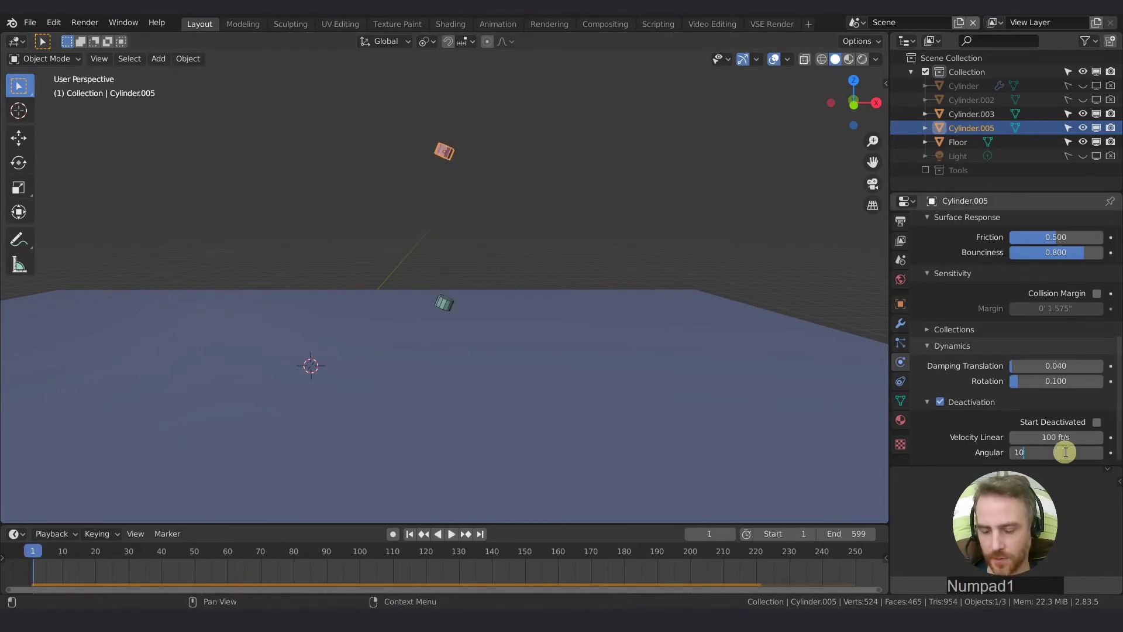
text(100)
key(Return)
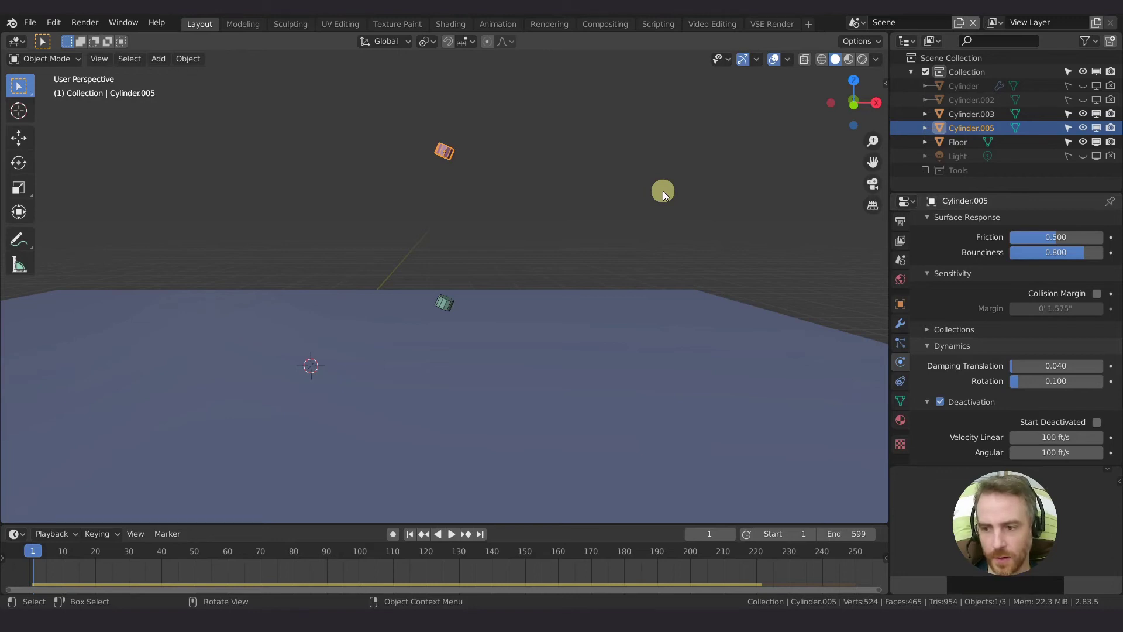
Play the simulation with both thresholds at 100 ft/s, pause it, and examine the upper cylinder up close
key(space)
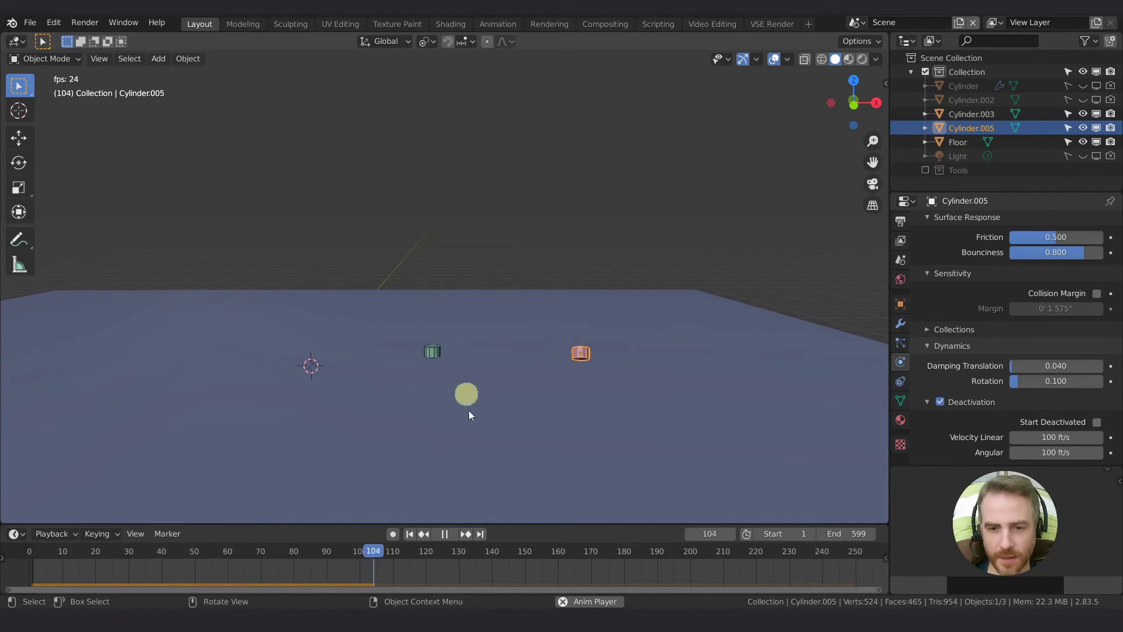
key(space)
scroll(613, 364, up, 1)
shift+middle_drag(718, 402, 528, 343)
scroll(530, 345, up, 4)
middle_drag(557, 382, 588, 383)
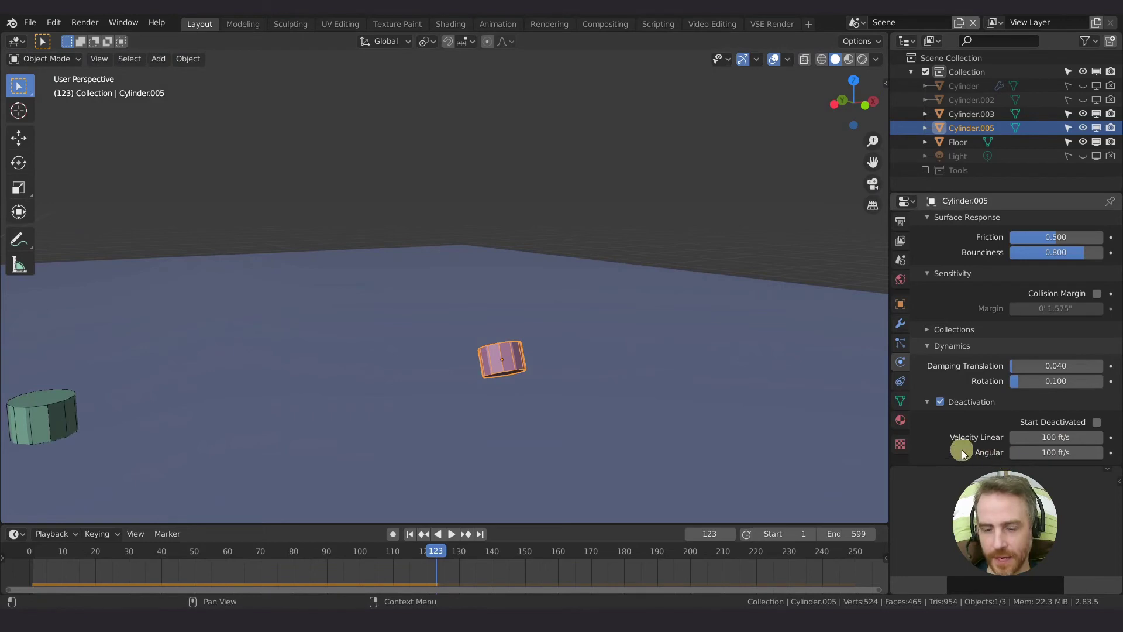
middle_drag(481, 371, 432, 378)
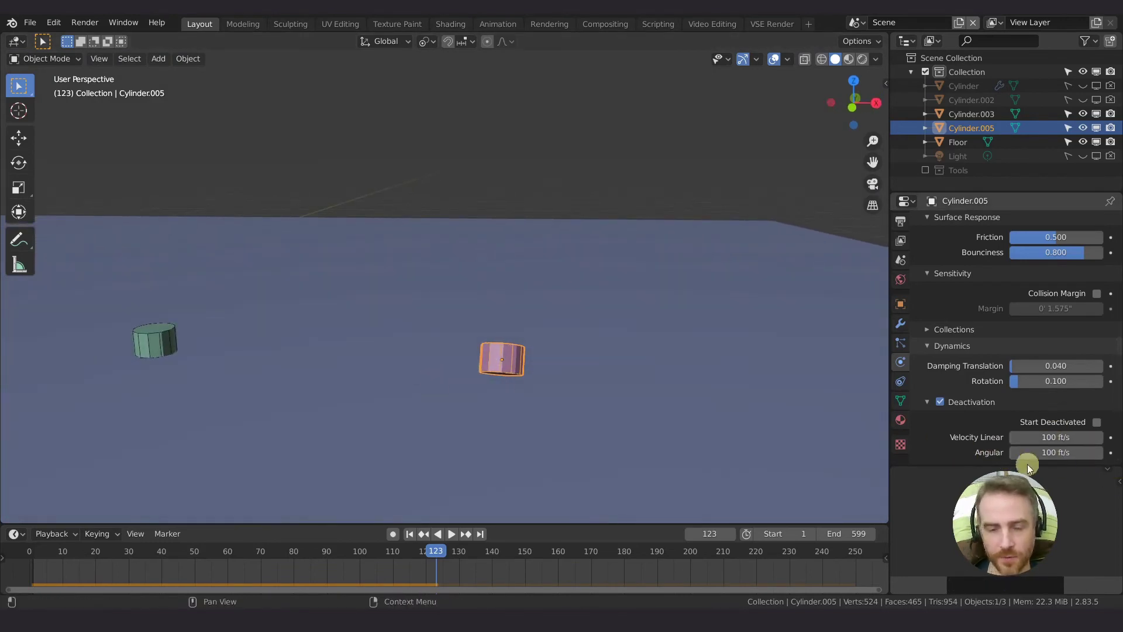
middle_drag(501, 387, 539, 386)
Set the upper cylinder's linear and angular velocity deactivation thresholds to 200 ft/s
click(1044, 437)
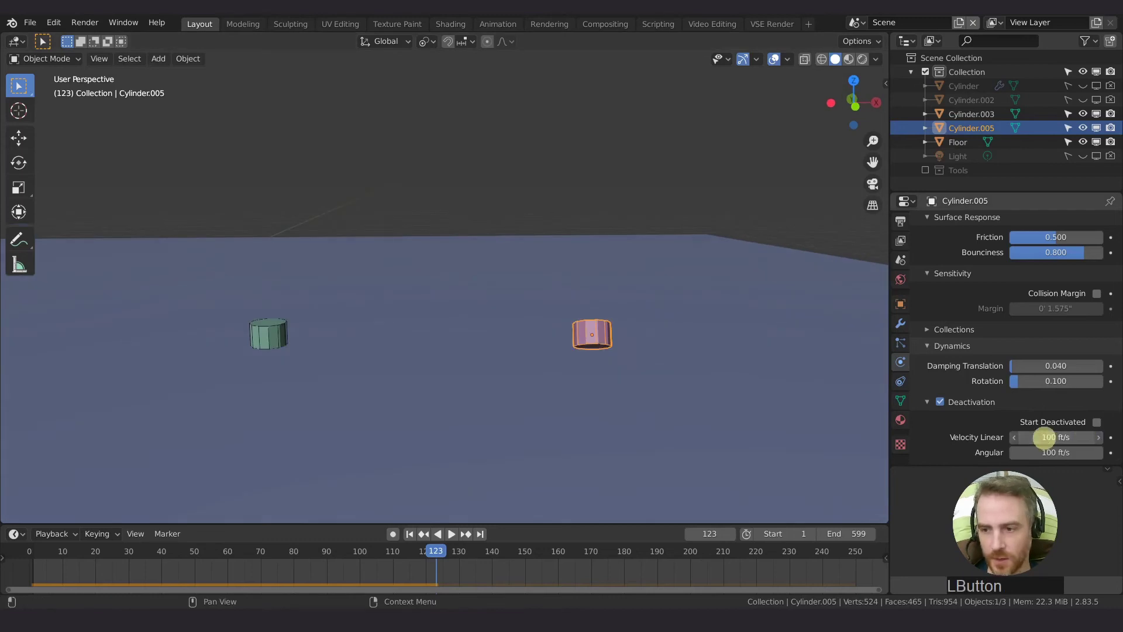
text(200)
key(Tab)
text(2)
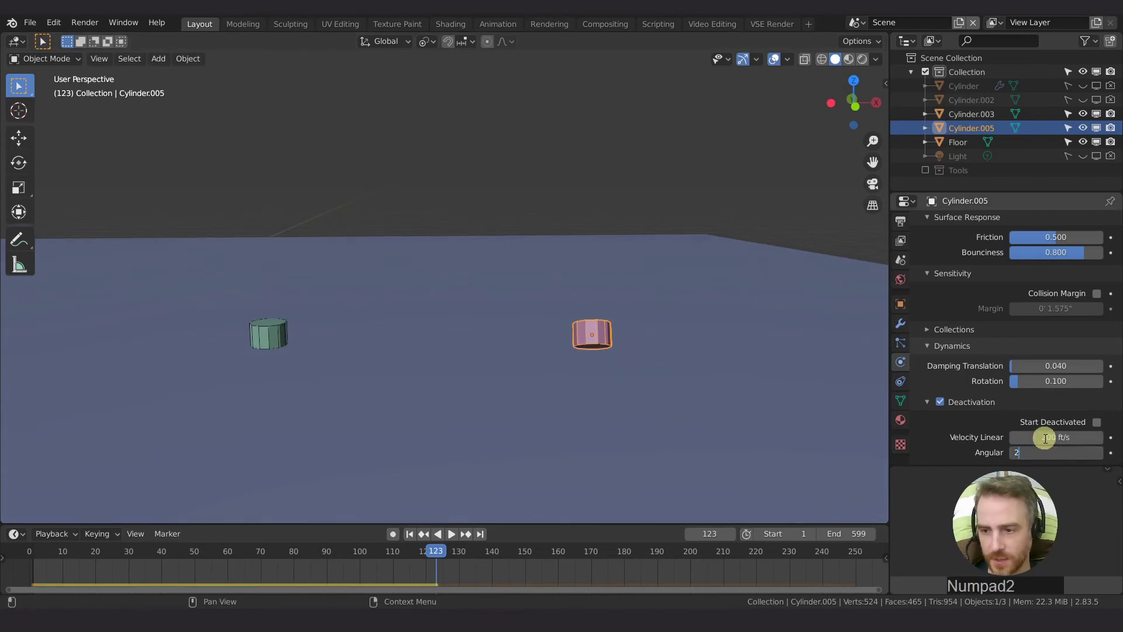
text(00)
key(KP_Enter)
Play the simulation from frame 1 to check where the upper cylinder stops with the 200 ft/s thresholds
key(shift+Left)
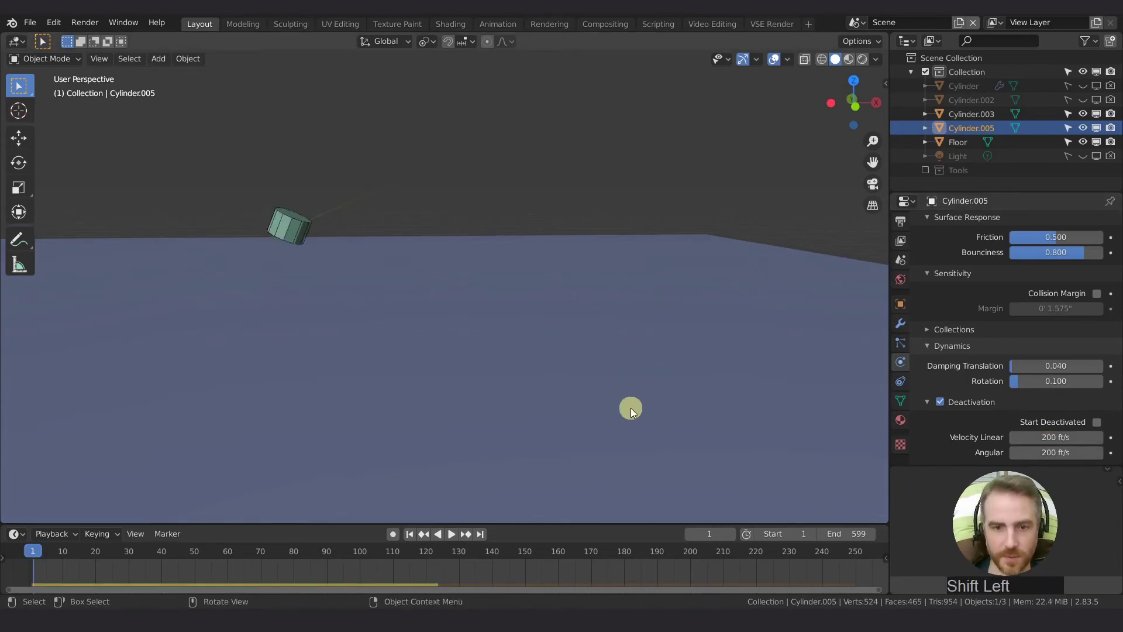
scroll(512, 360, down, 4)
key(space)
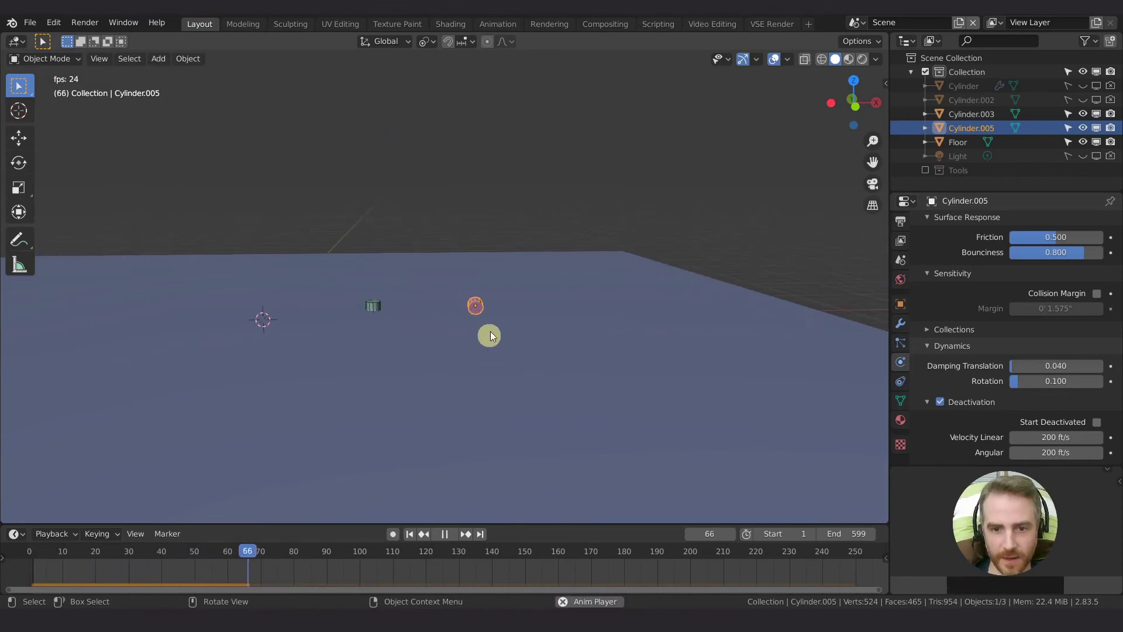
key(space)
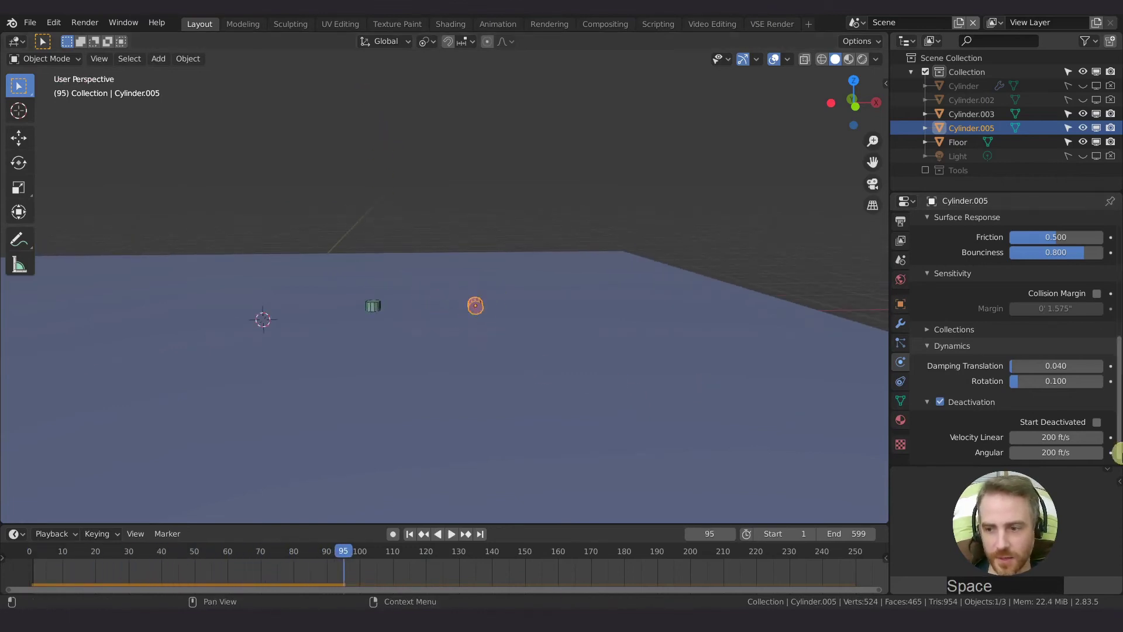
Set the upper cylinder's linear and angular velocity deactivation thresholds to 500 ft/s
click(1062, 439)
text(50)
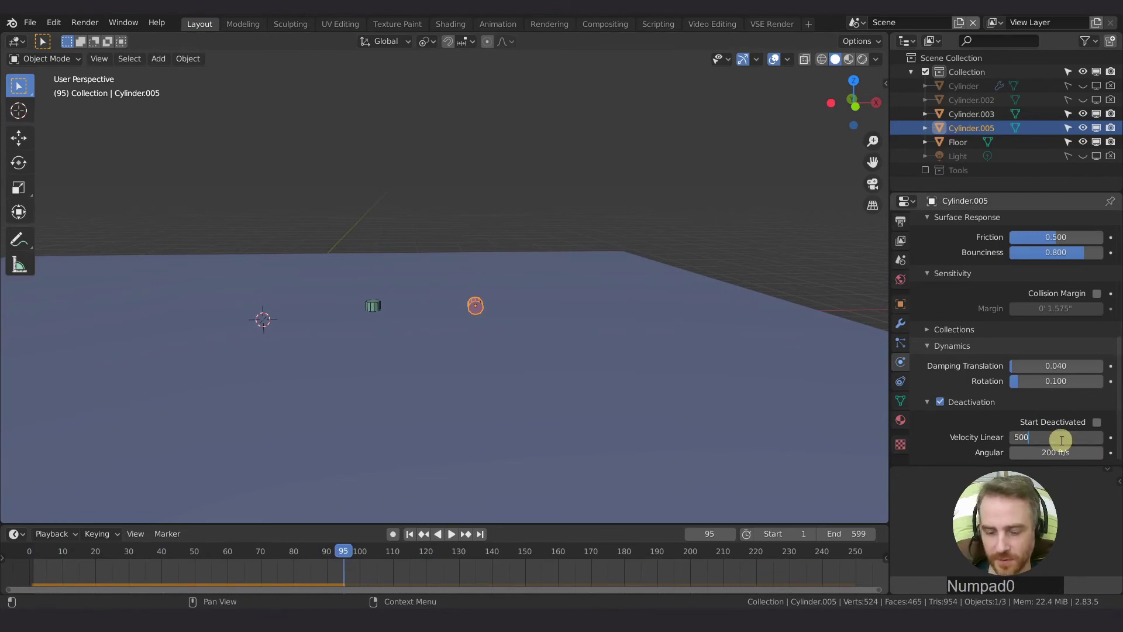
text(0)
key(Tab)
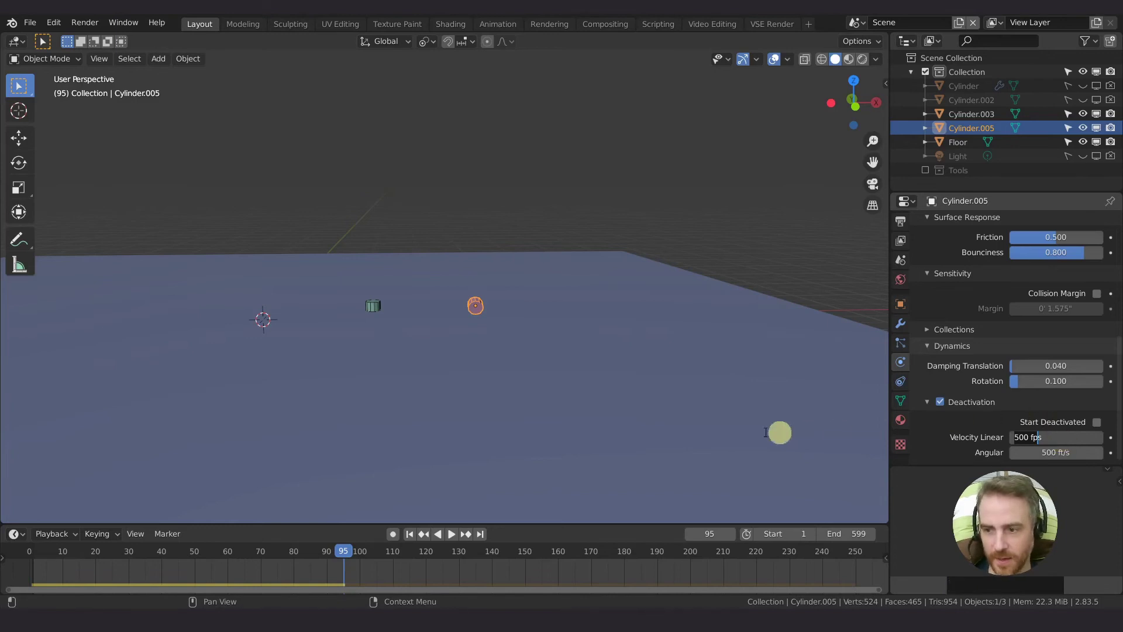
click(732, 424)
Play the simulation from frame 1 to check the upper cylinder with the 500 ft/s thresholds, and rewind
key(shift+Left)
key(space)
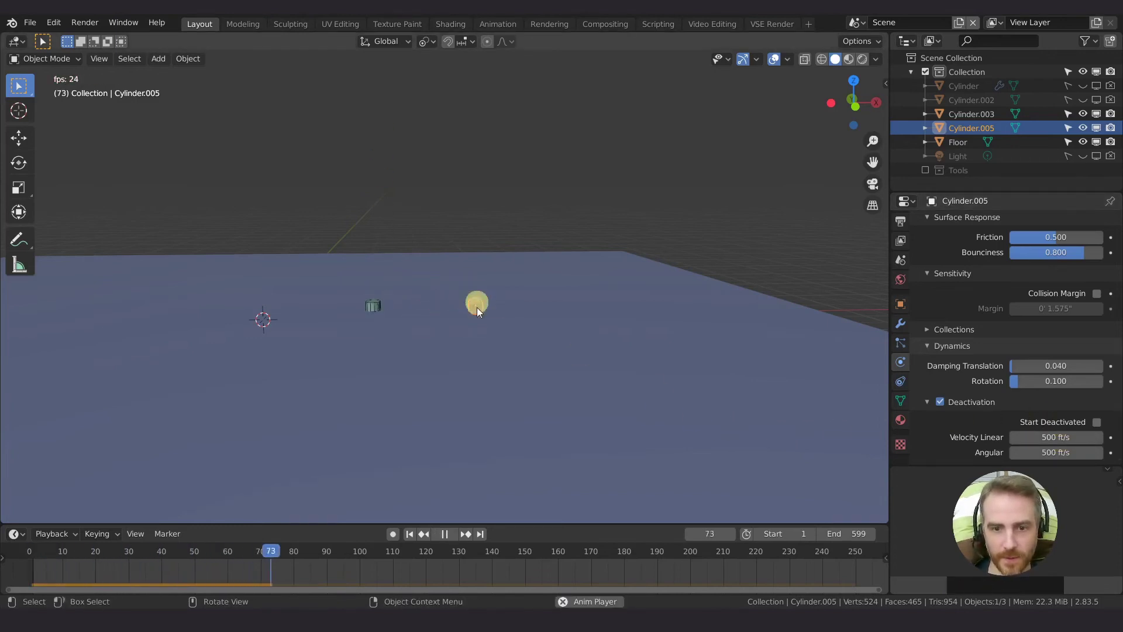
key(space)
middle_drag(476, 307, 407, 286)
key(shift+Left)
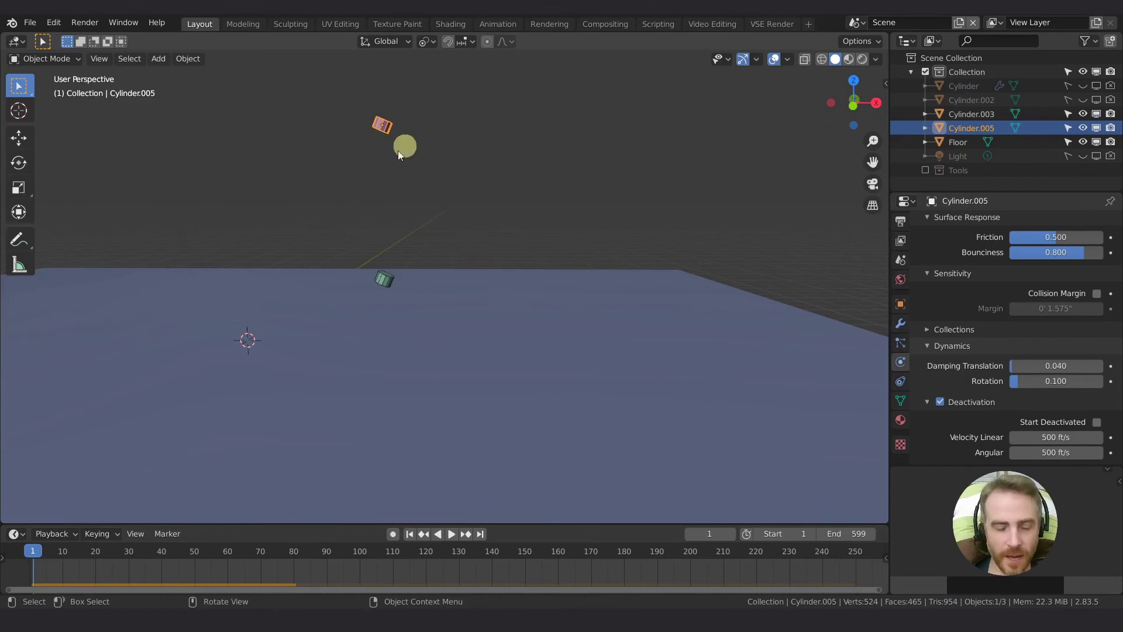
Try moving the upper cylinder sideways, cancel the move, and replay the simulation from its original position
key(g)
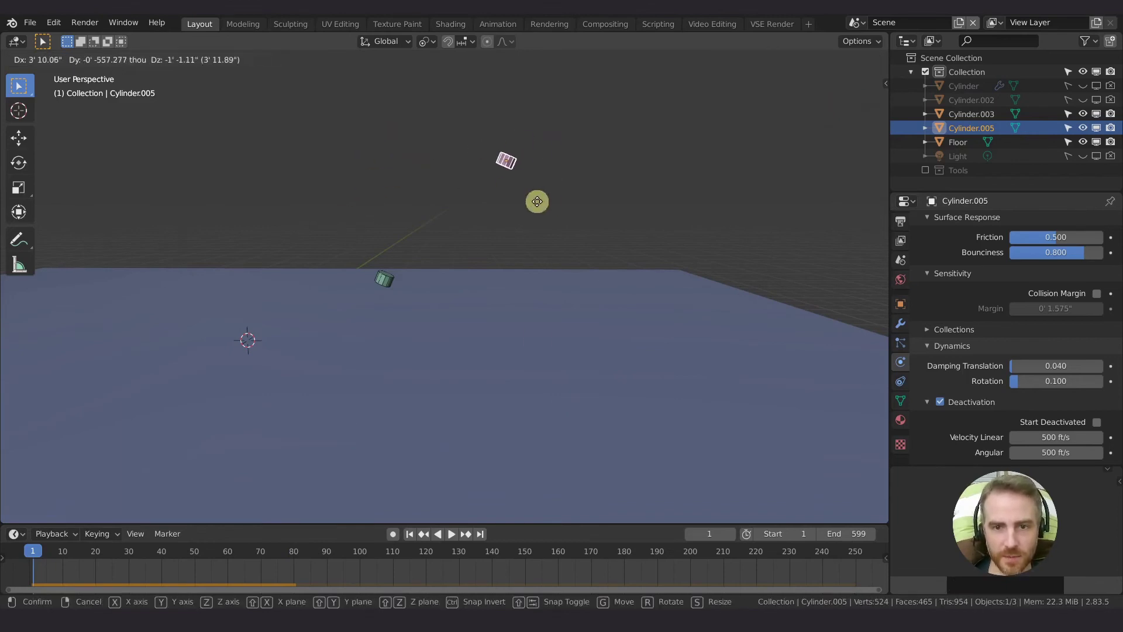
right_click(565, 220)
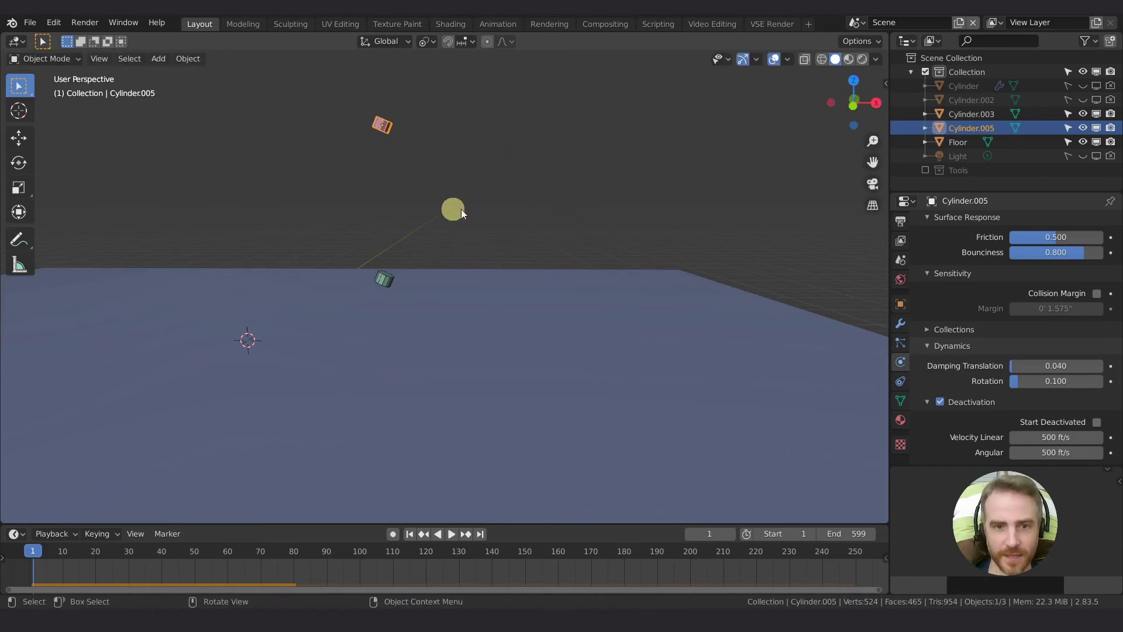
key(space)
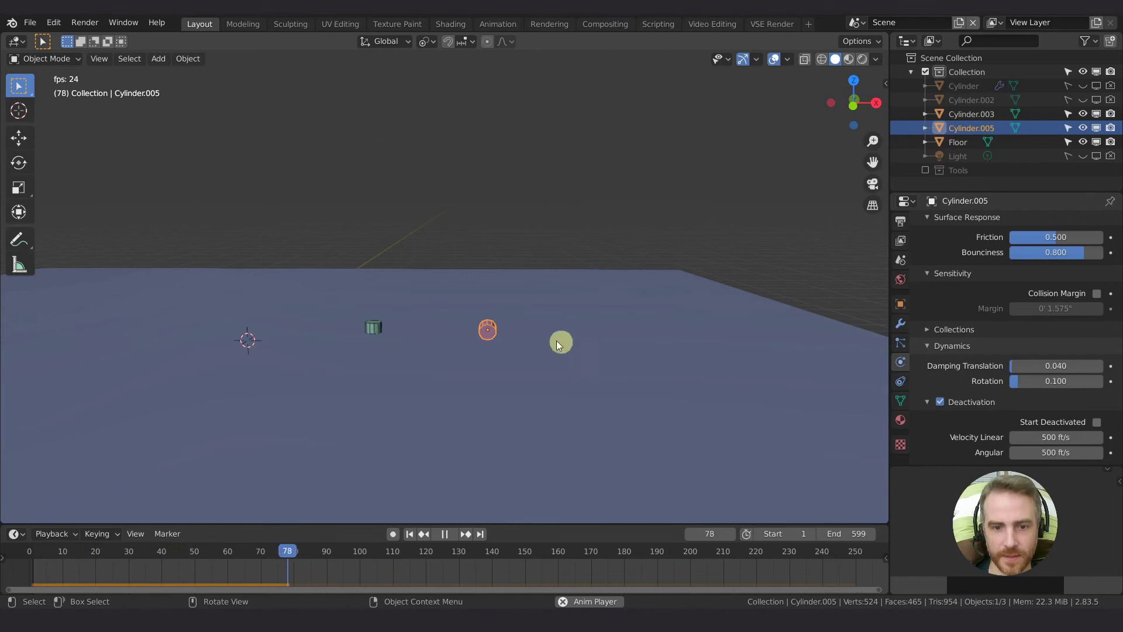
key(space)
key(shift+Left)
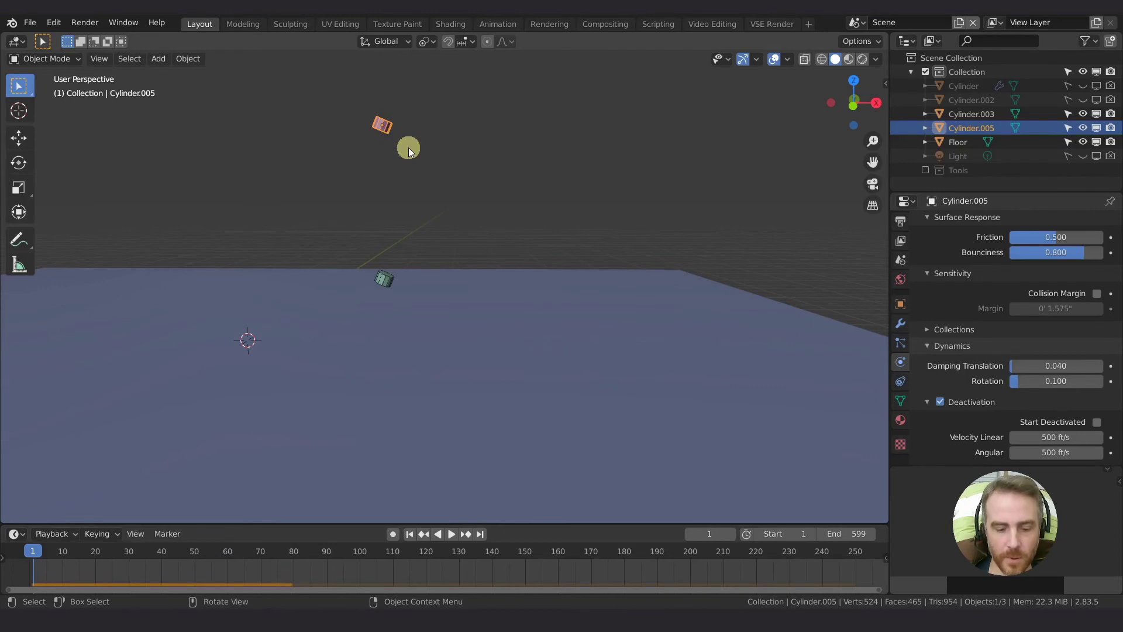
Lower the upper cylinder slightly toward the lower cylinder and keep it selected
key(g)
key(Escape)
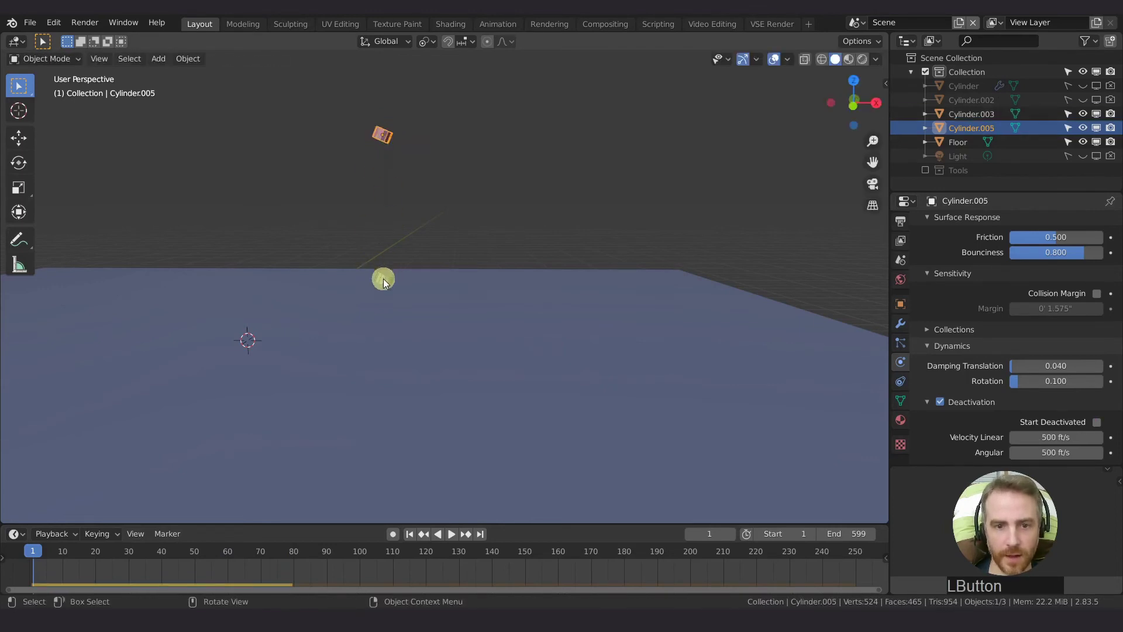
click(383, 278)
click(384, 134)
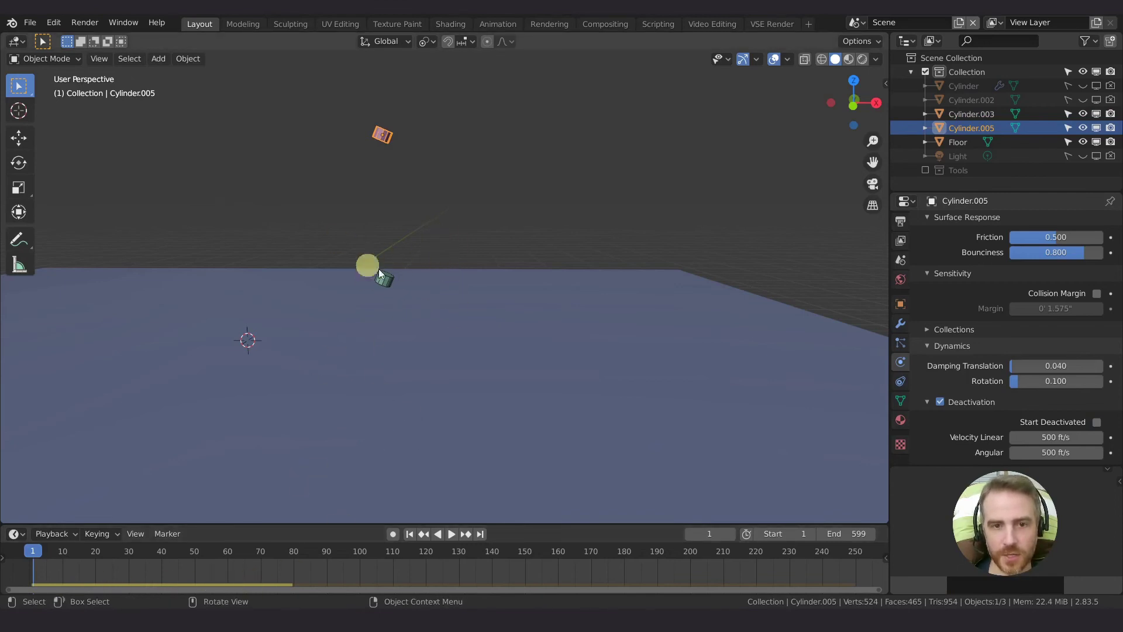
Play the simulation with the lowered upper cylinder, pause it, and examine up close how that cylinder rests on the floor
key(space)
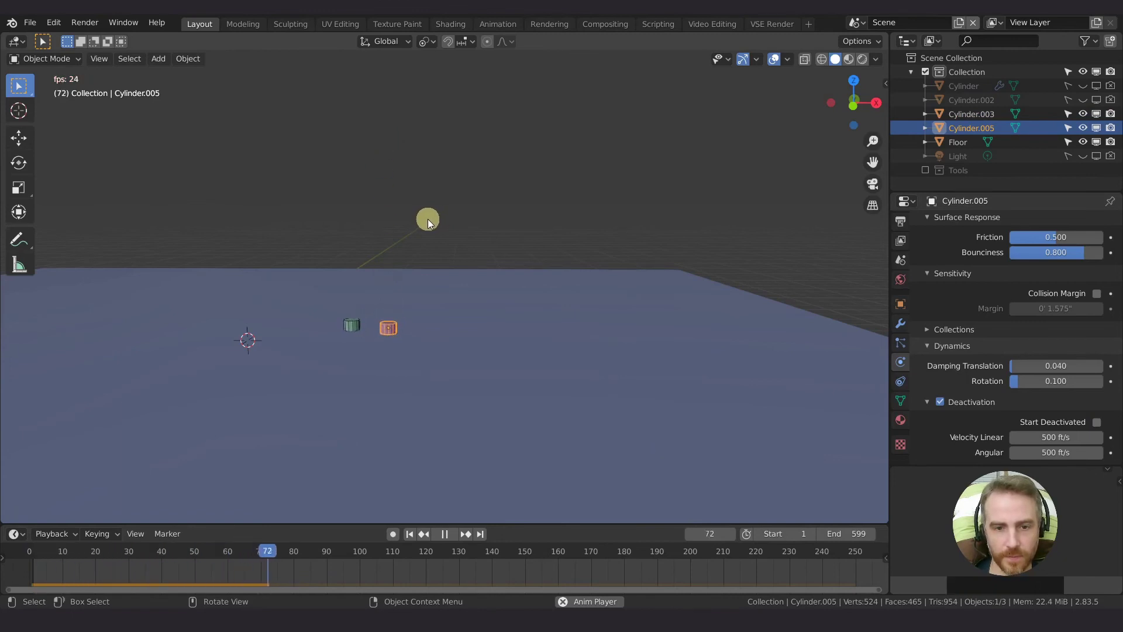
key(space)
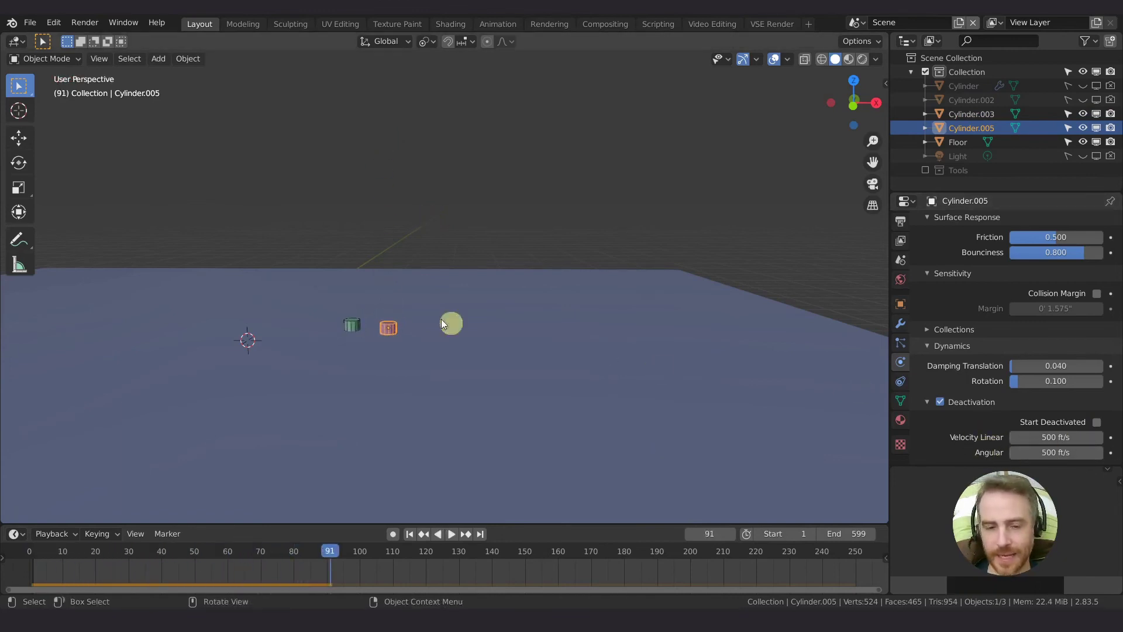
scroll(380, 335, up, 3)
shift+middle_drag(380, 336, 521, 324)
key(KP_Decimal)
scroll(515, 325, down, 4)
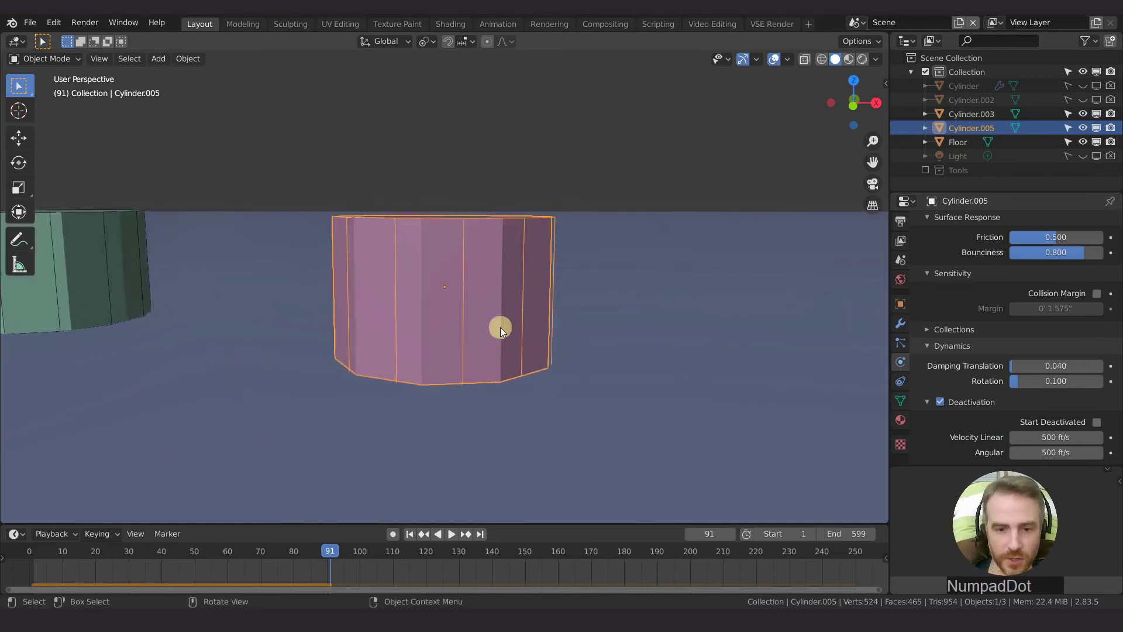
Return to frame 1 and enable Start Deactivated for the upper cylinder
shift+middle_drag(404, 319, 643, 393)
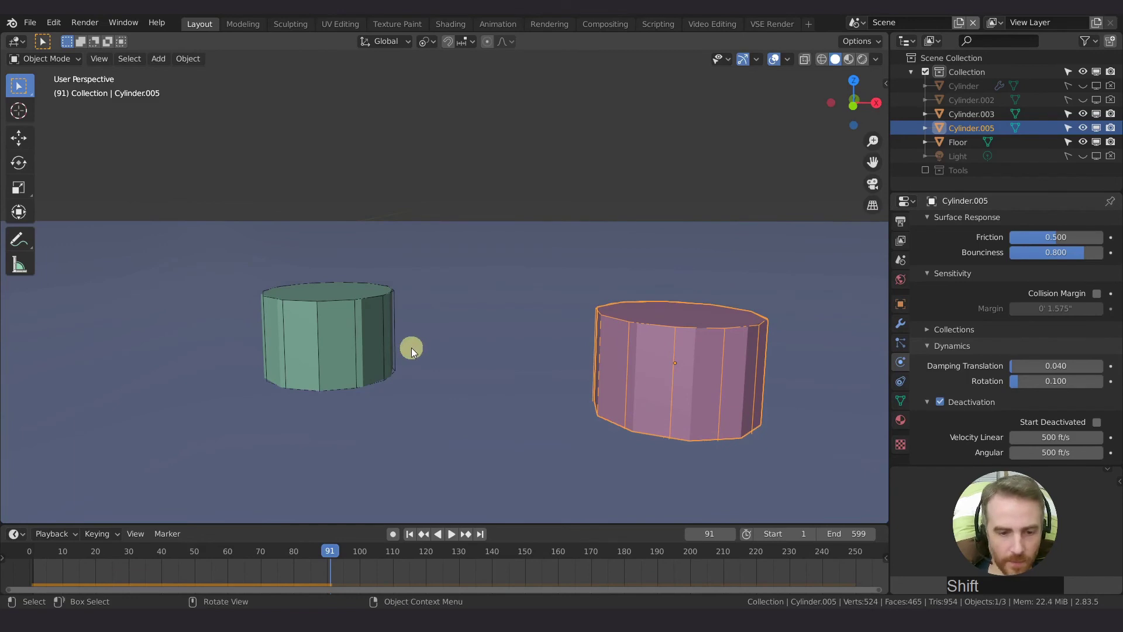
key(shift+Left)
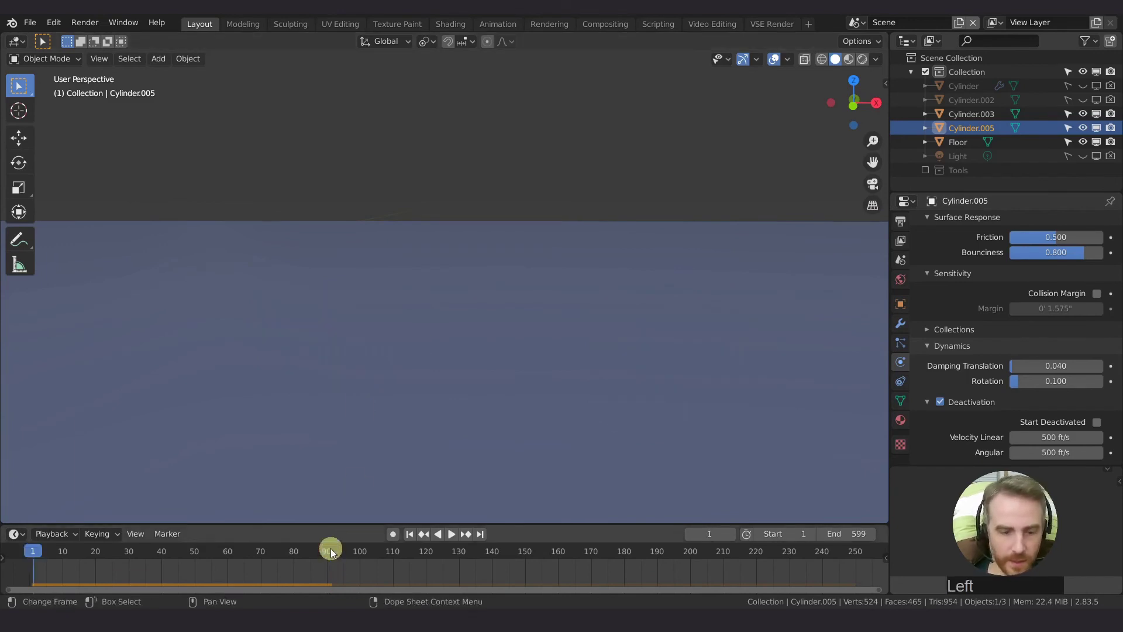
scroll(448, 416, down, 4)
scroll(482, 293, down, 5)
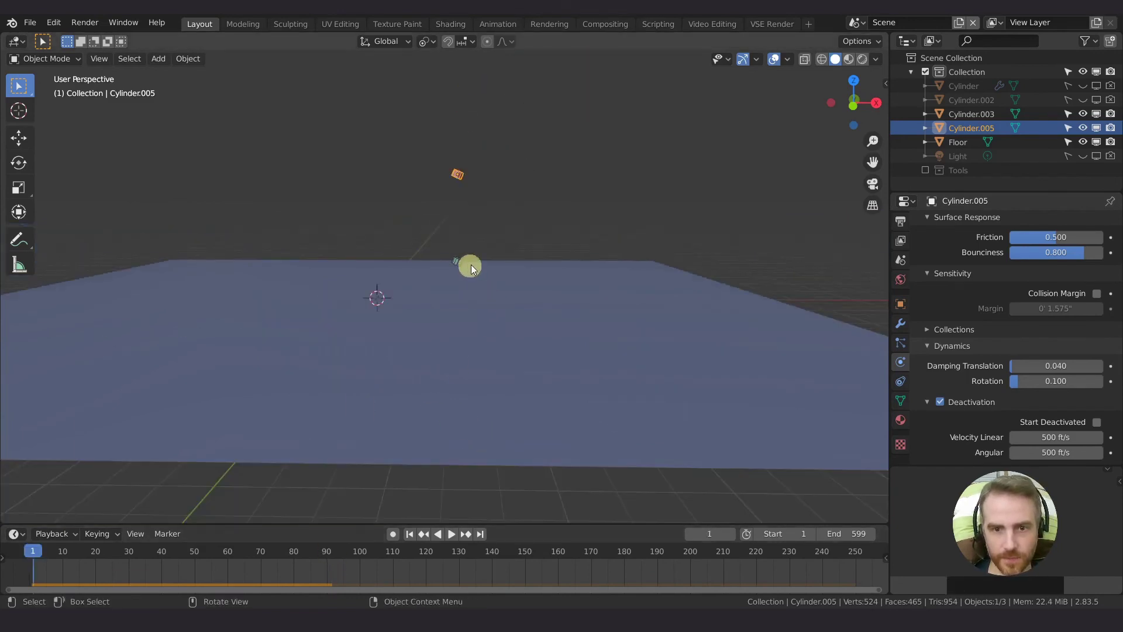
click(1089, 421)
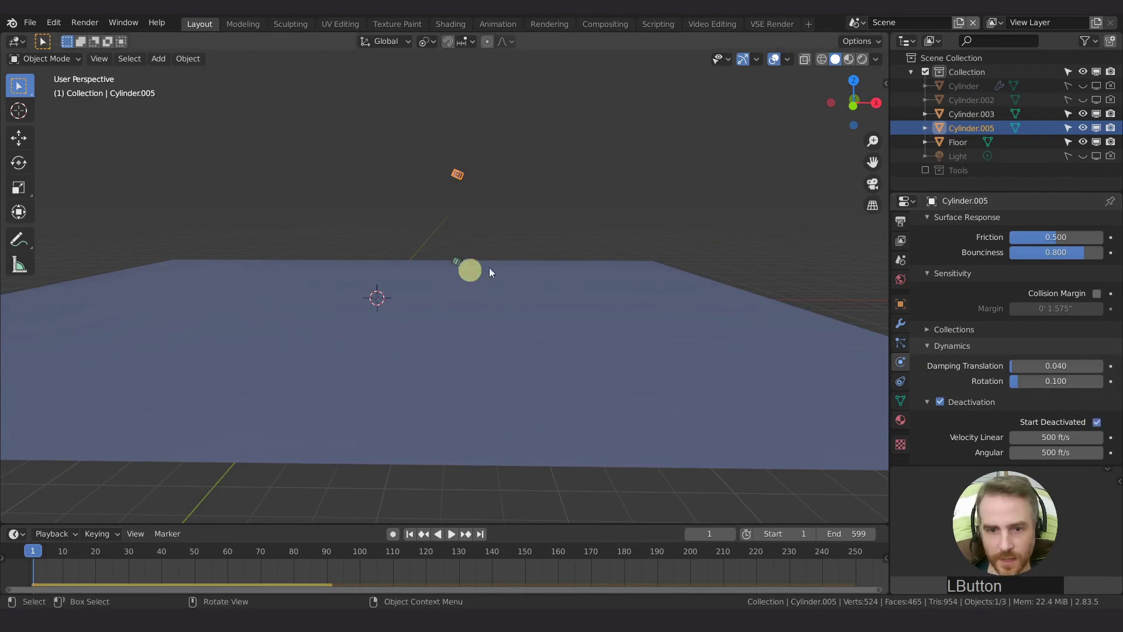
Select the lower cylinder and turn off its Start Deactivated option
scroll(469, 256, up, 2)
click(469, 251)
middle_drag(468, 250, 577, 254)
click(1097, 422)
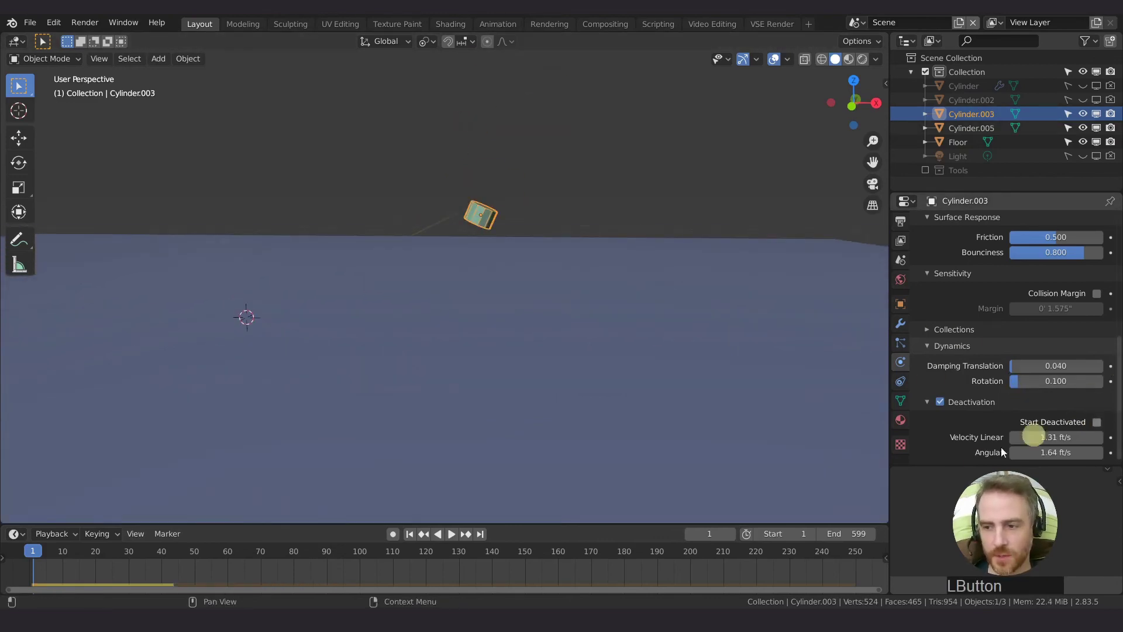
Play the simulation with only the lower cylinder active, then scrub the frames after it lands to examine how it settles on the floor
key(space)
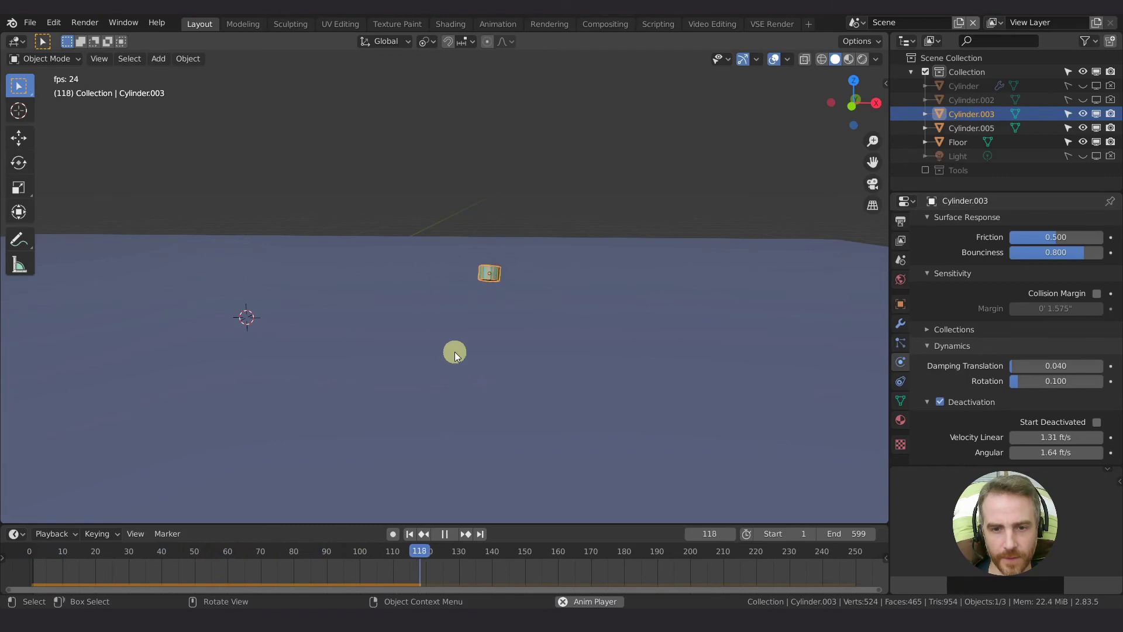
shift+middle_drag(532, 279, 455, 320)
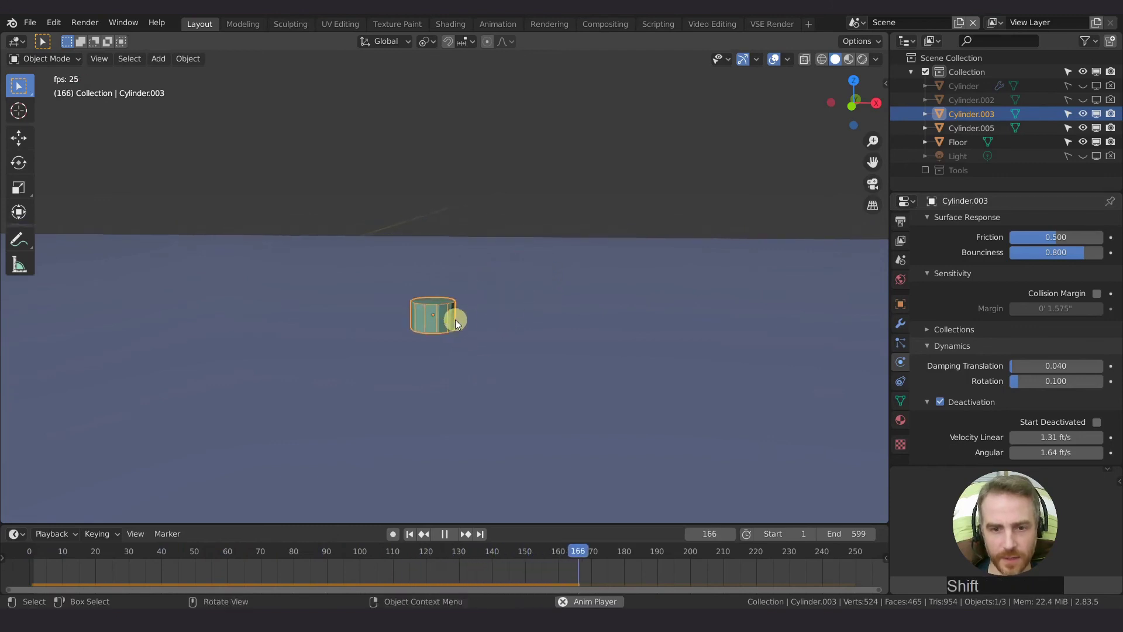
shift+middle_drag(453, 359, 465, 350)
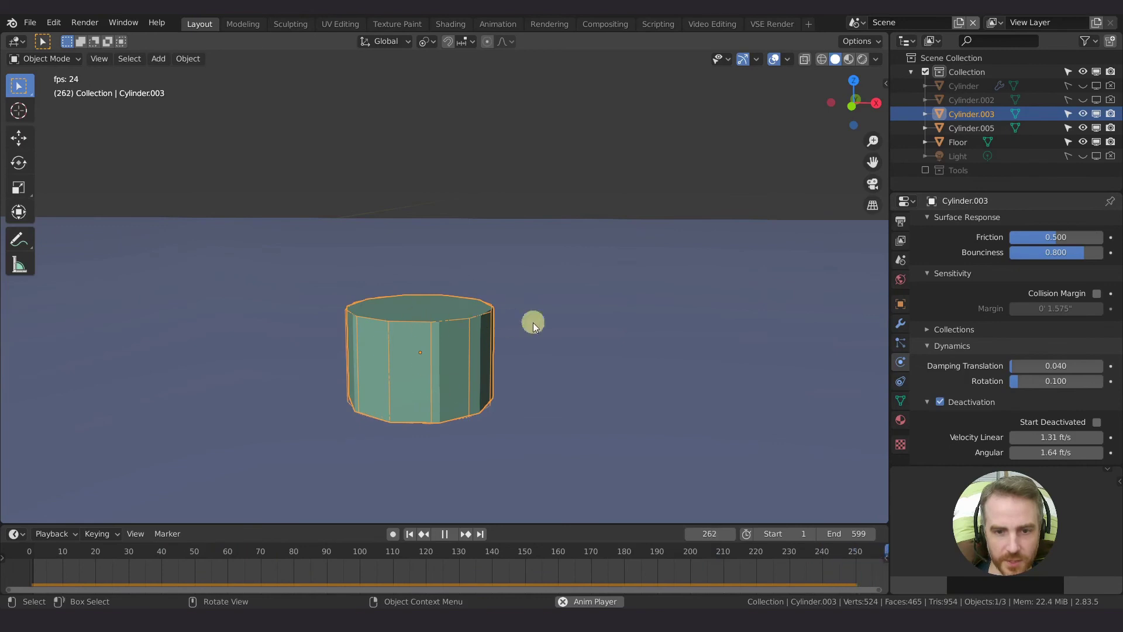
key(space)
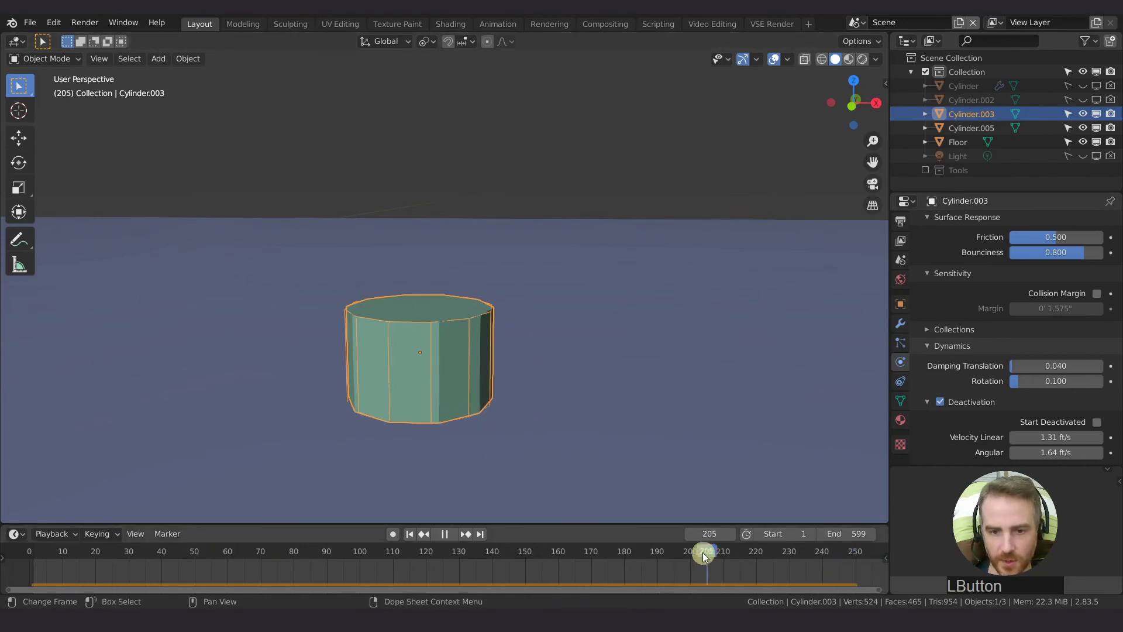
drag(703, 552, 739, 548)
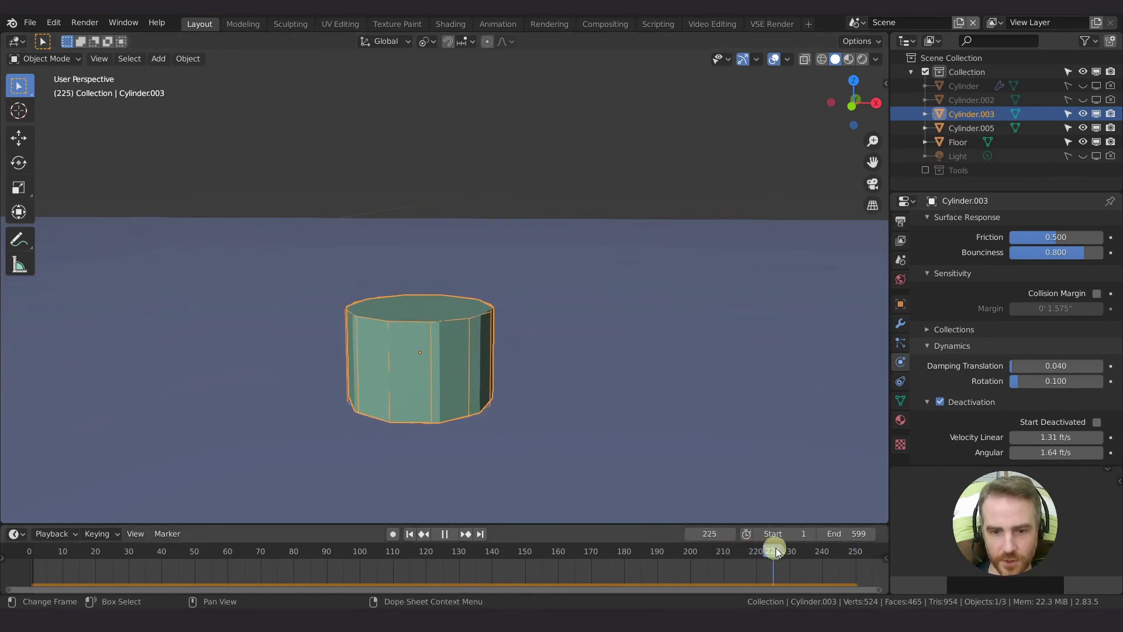
key(space)
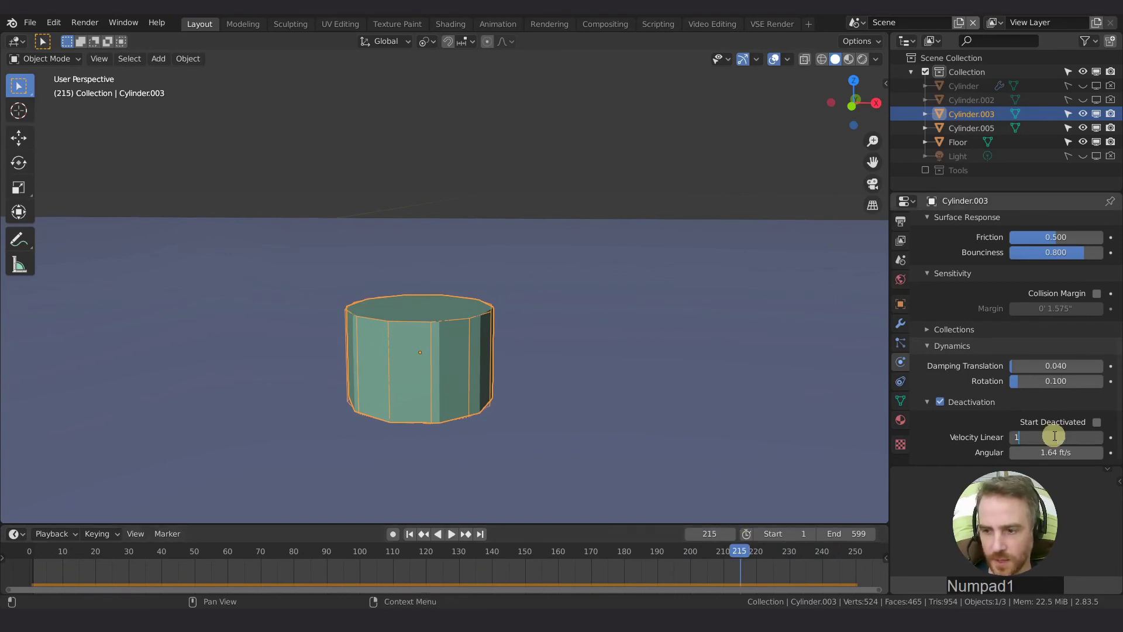
Set the lower cylinder's linear and angular deactivation velocities to 10 ft/s and return to frame 1
text(0)
key(Tab)
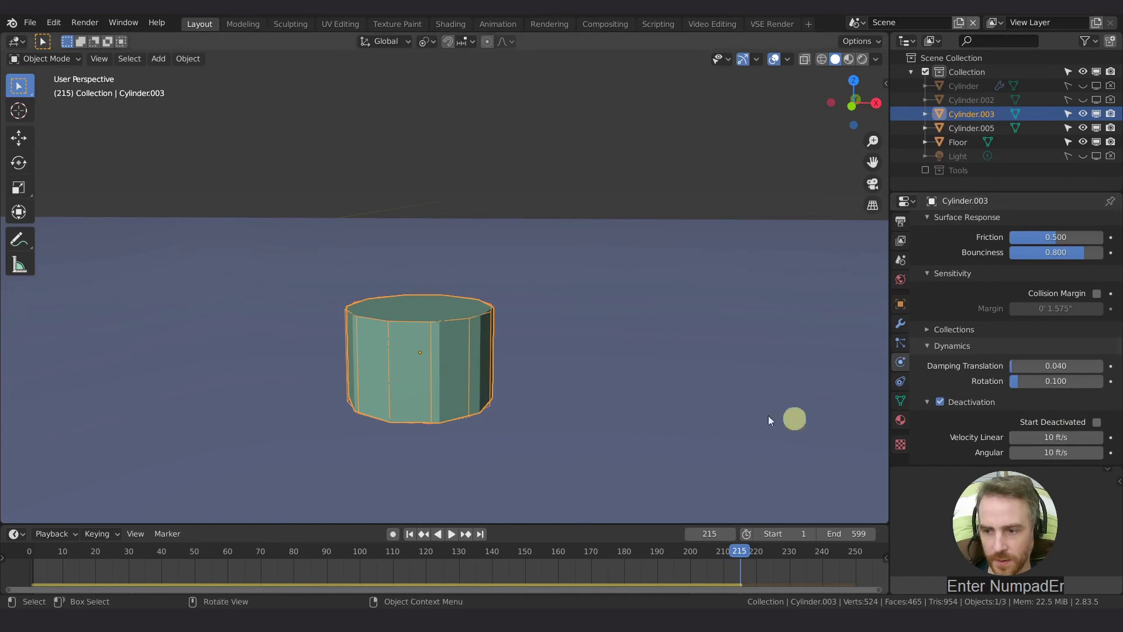
key(shift+Left)
Play the simulation with the 10 ft/s thresholds, pause it, and scrub the frames around 200 to examine how the lower cylinder rests
middle_drag(276, 313, 405, 296)
key(space)
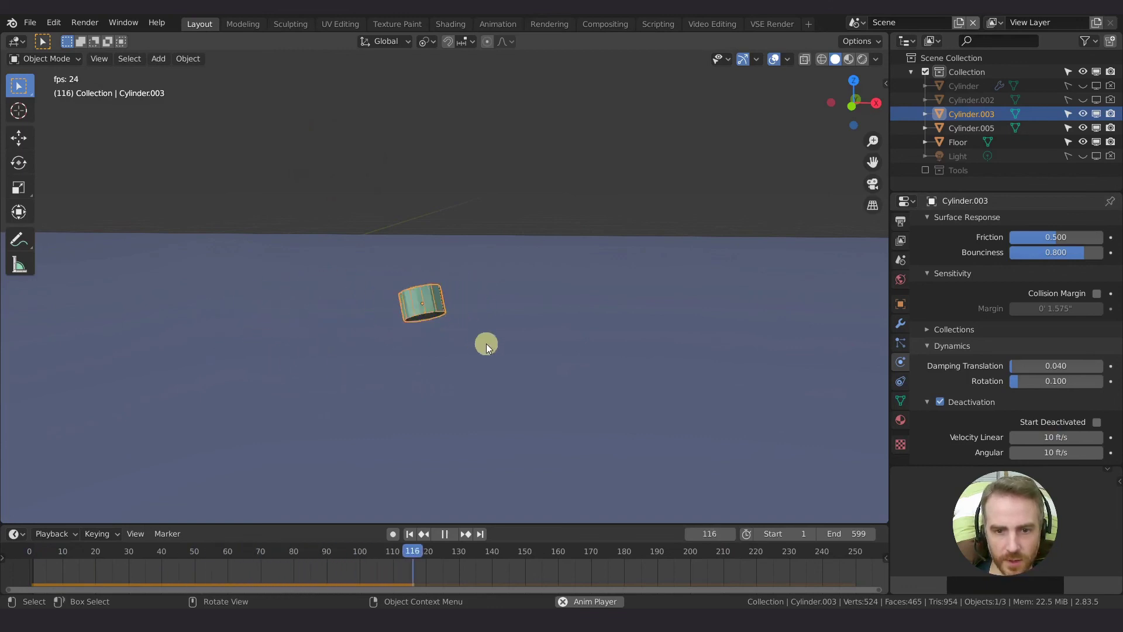
scroll(481, 334, up, 6)
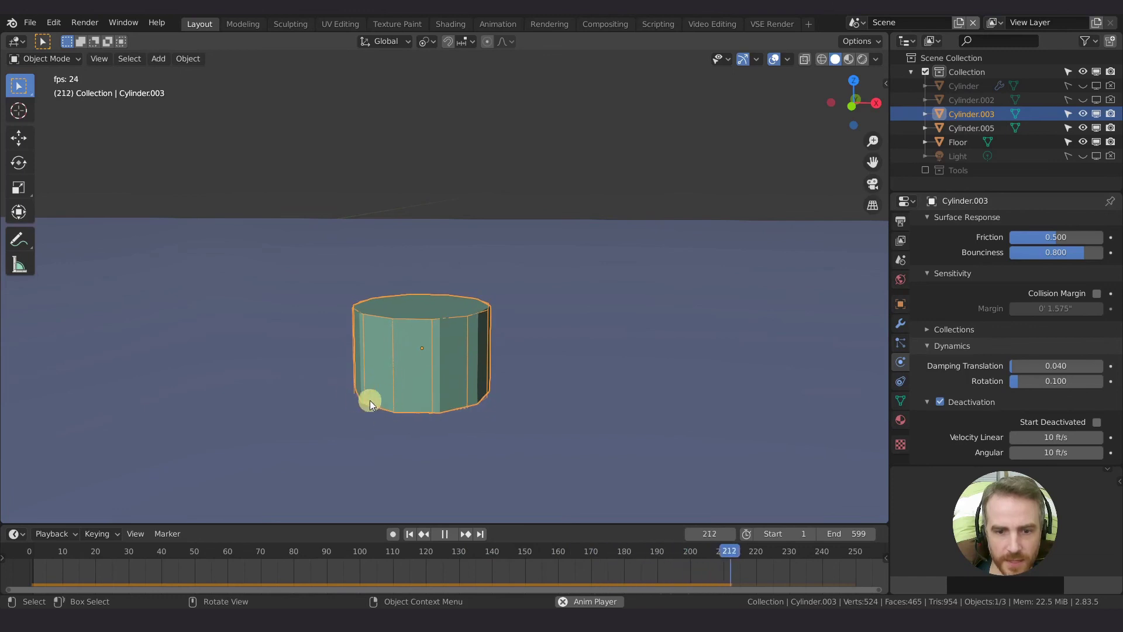
key(space)
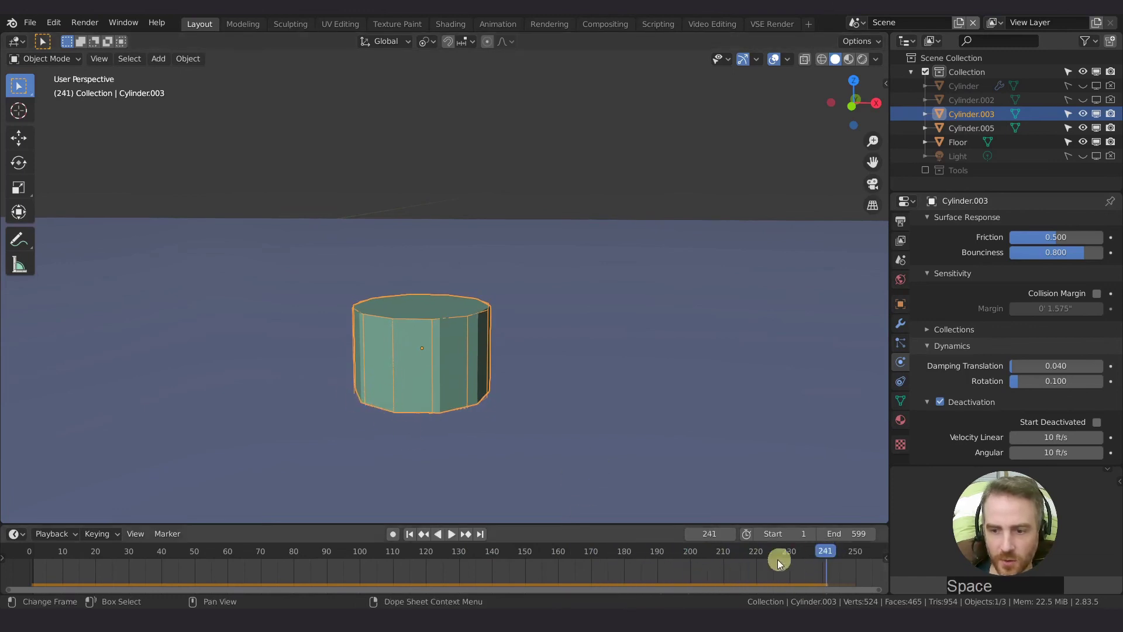
drag(777, 559, 857, 552)
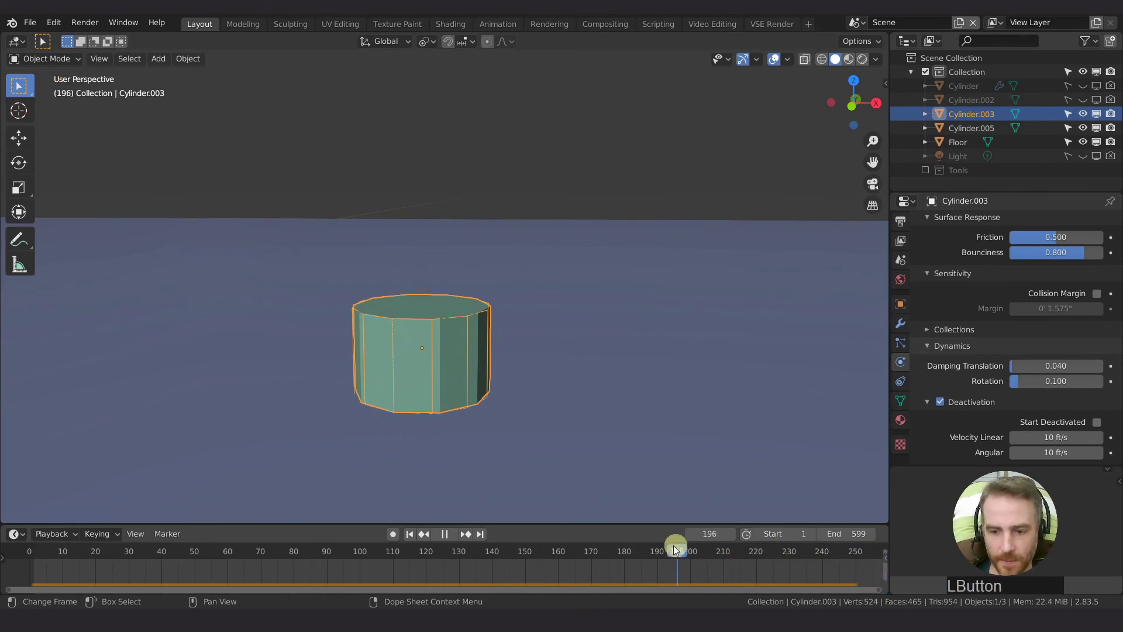
drag(580, 531, 704, 558)
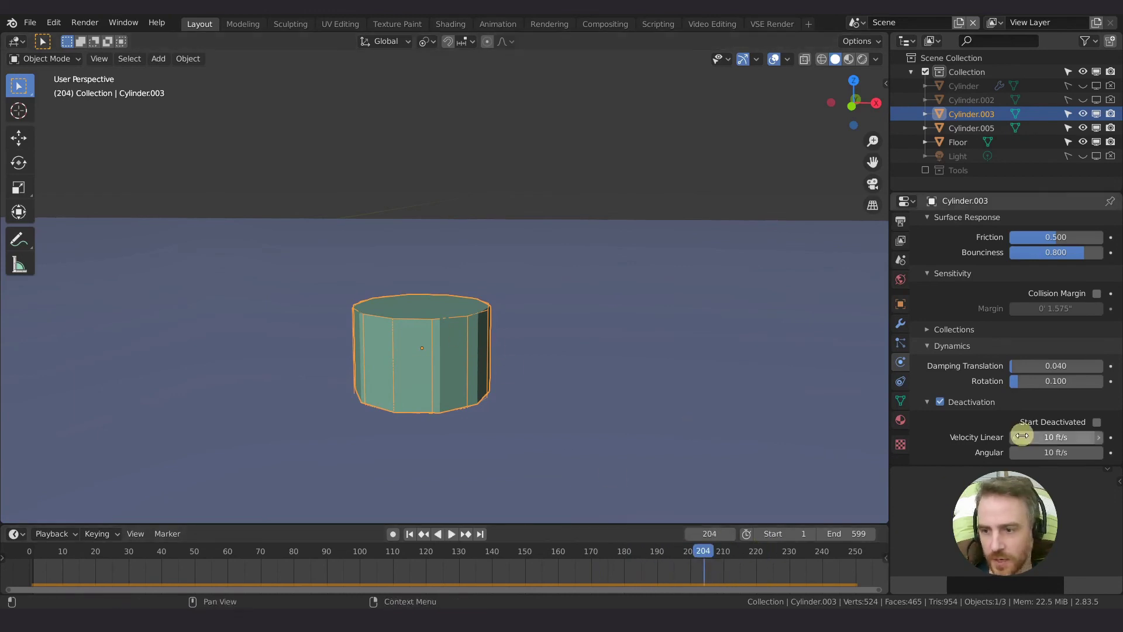